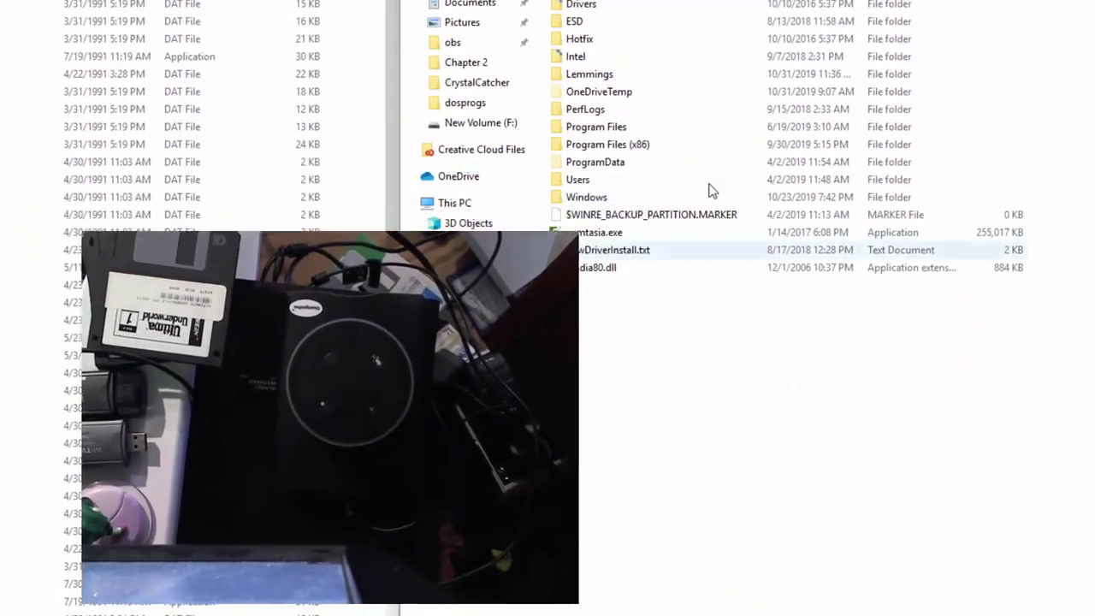
Create a folder named UltimaUtsa in the root of the External SSD (C:) drive and open it
right_click(616, 326)
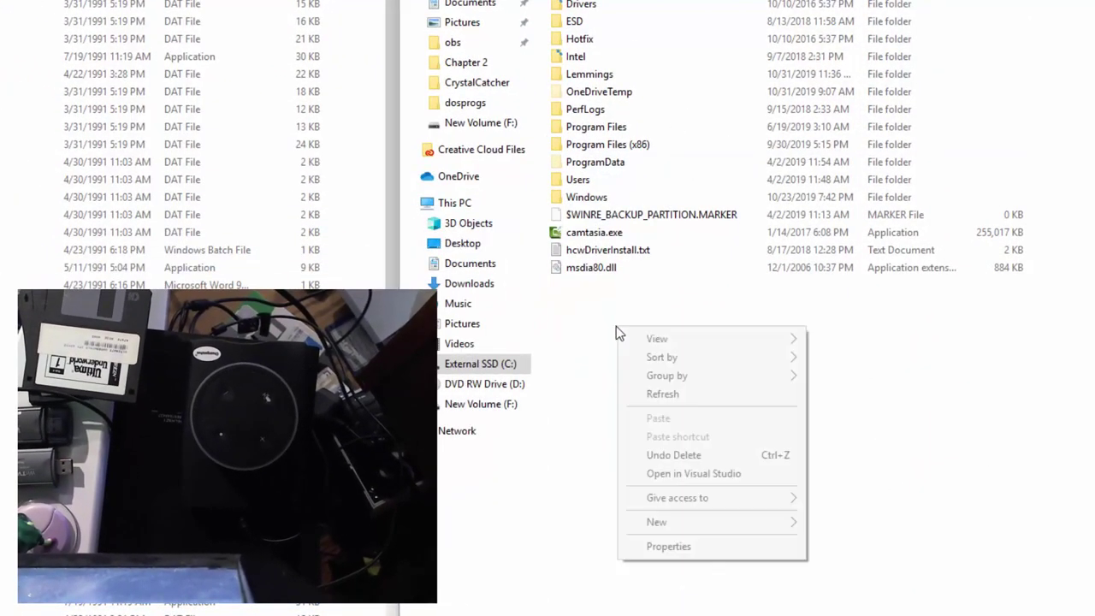
mouse_move(682, 520)
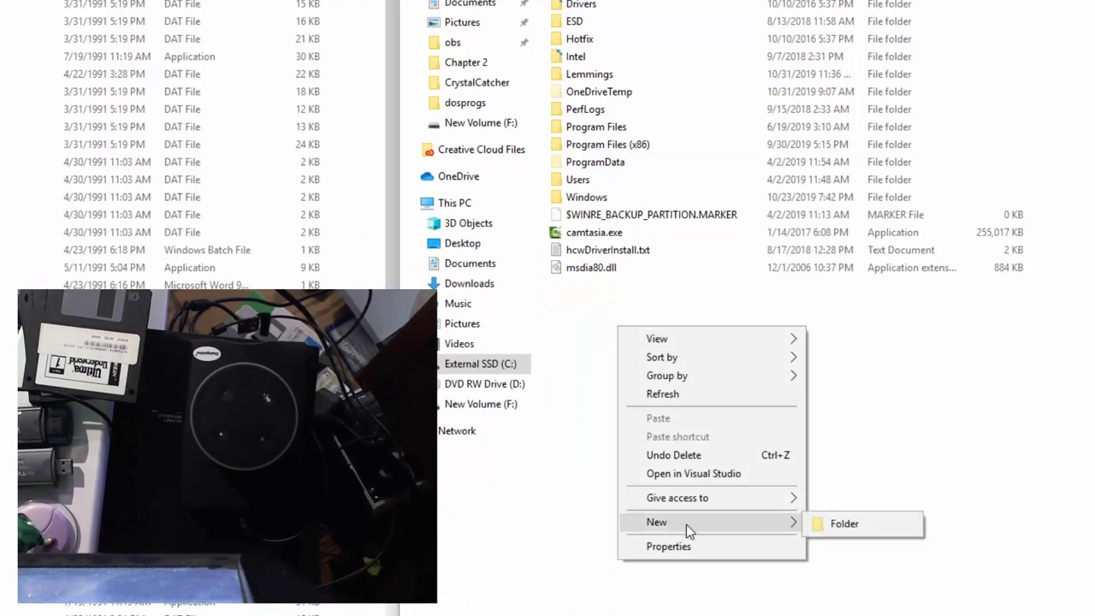
click(846, 525)
right_click(623, 309)
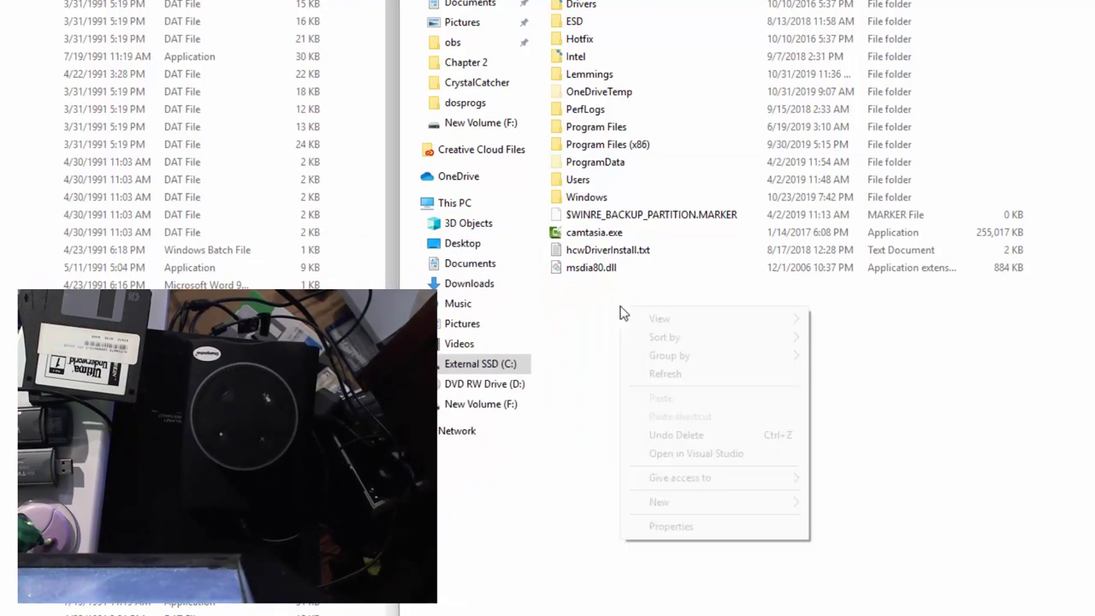
mouse_move(701, 509)
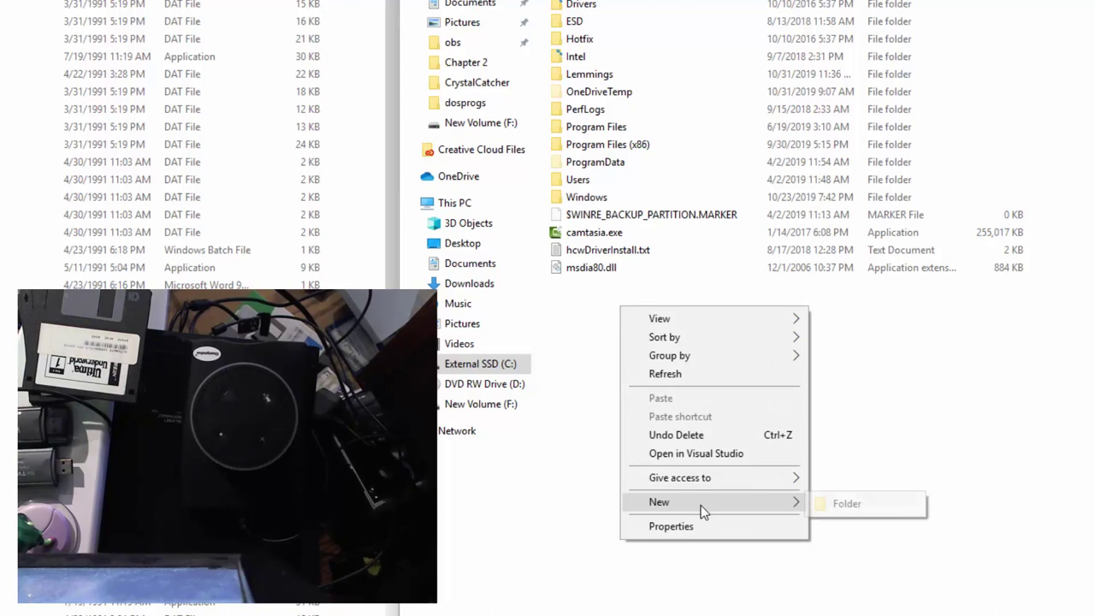
click(847, 502)
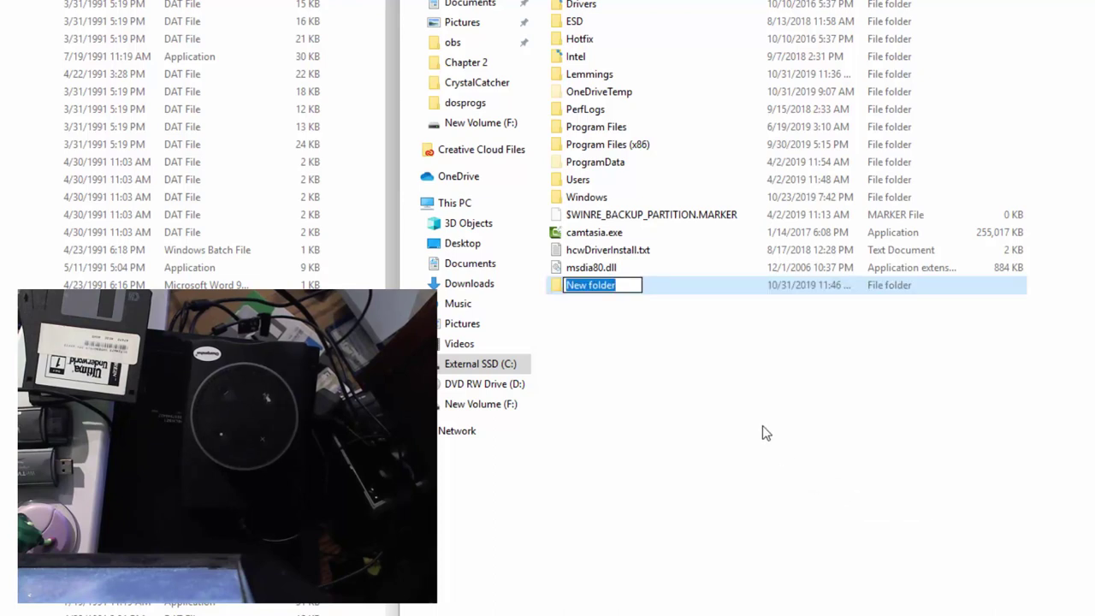
text(U)
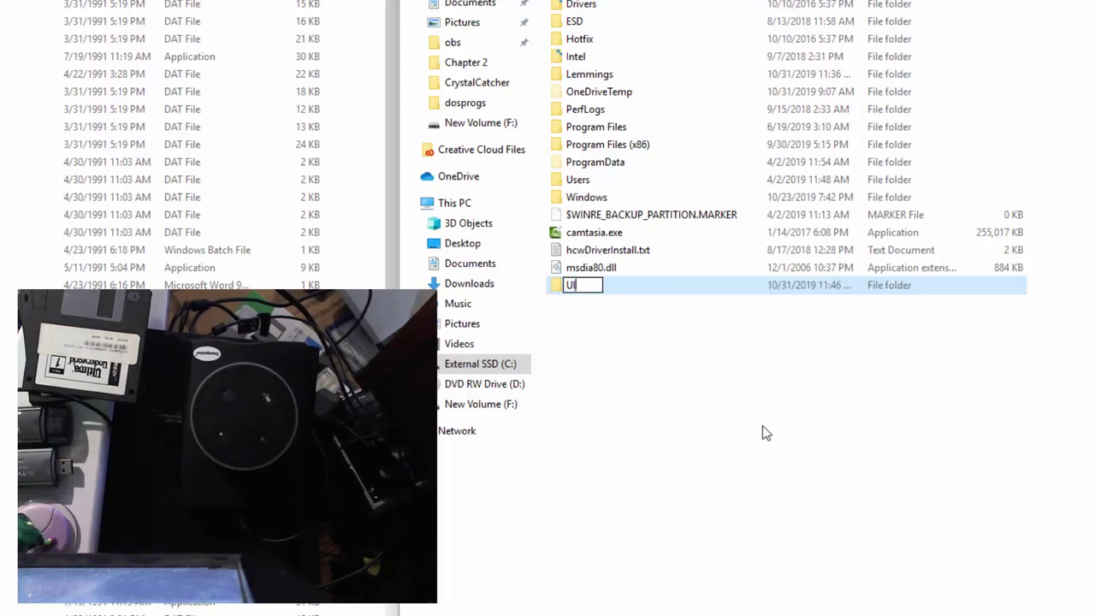
text(ltima)
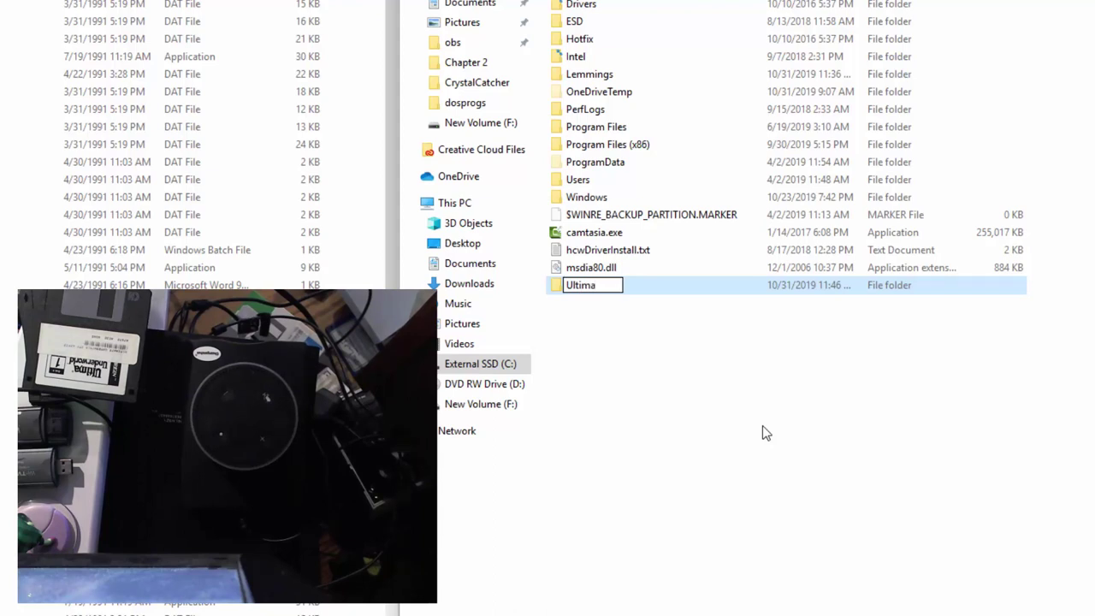
text(Utsa)
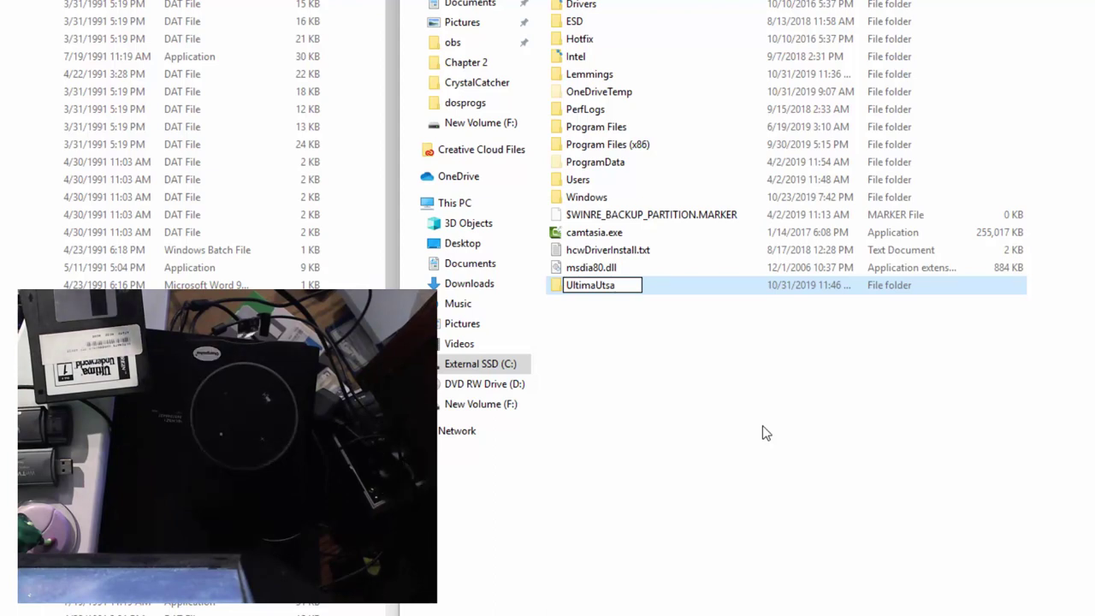
key(Return)
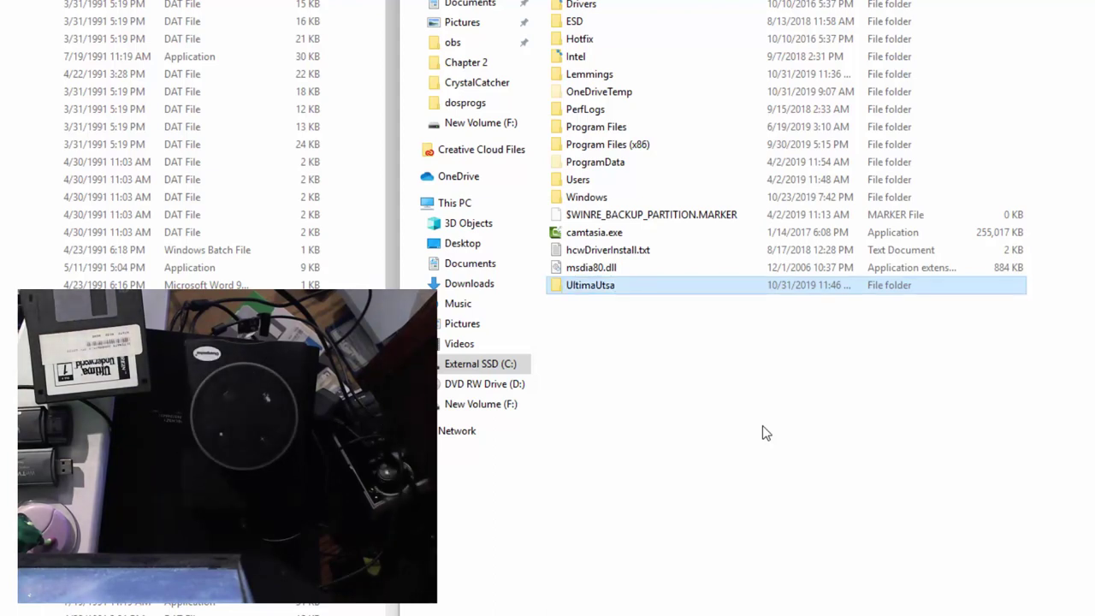
key(Return)
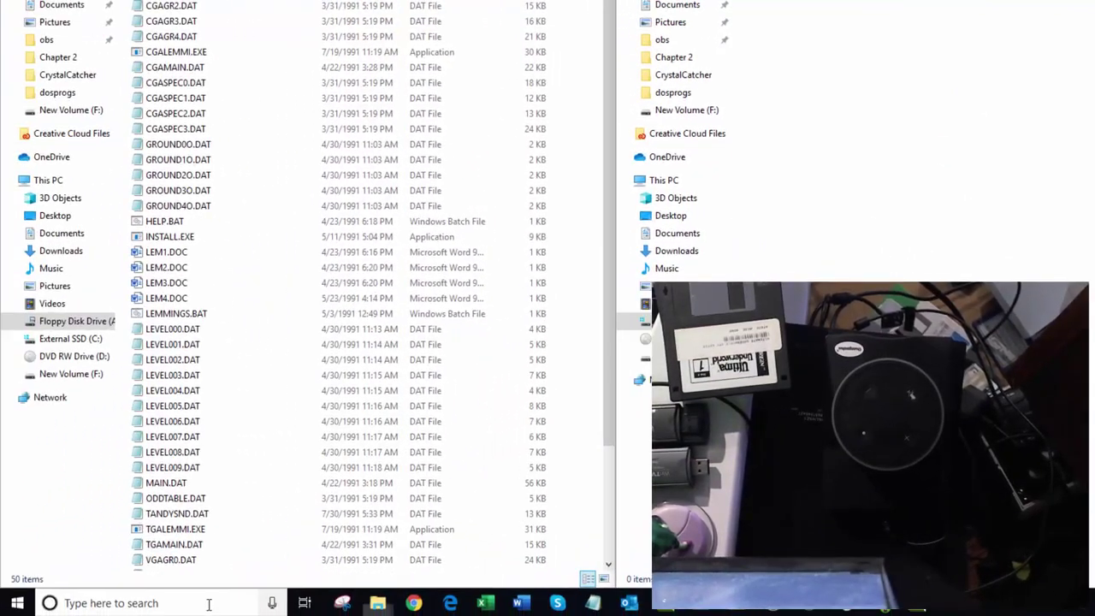
Switch to DOSBox and mount the floppy drive as drive A with "mount a a:\"
click(209, 604)
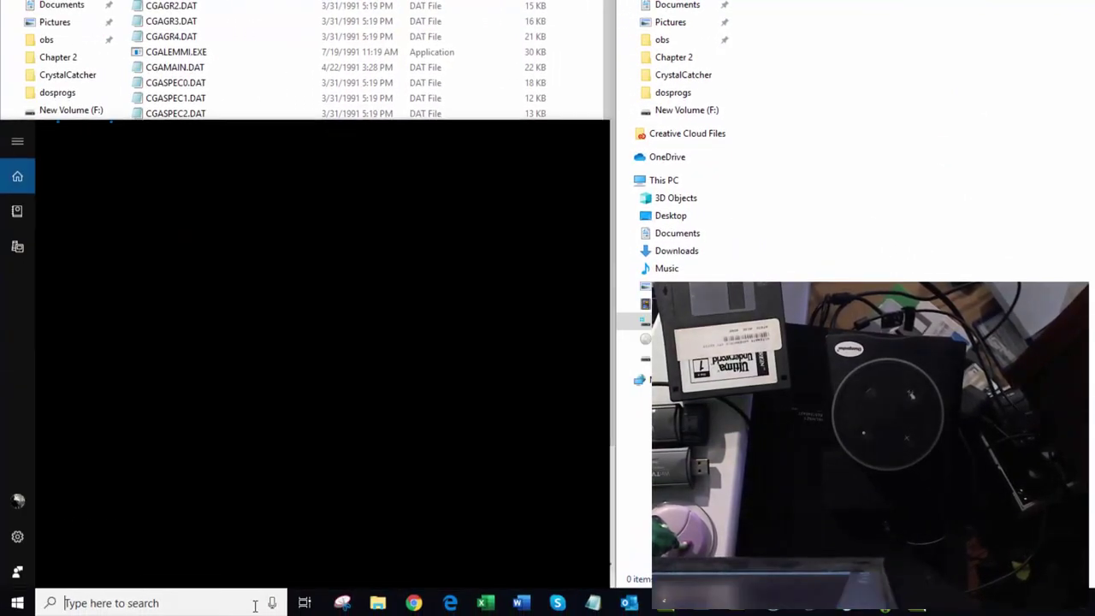
text(dos)
key(Return)
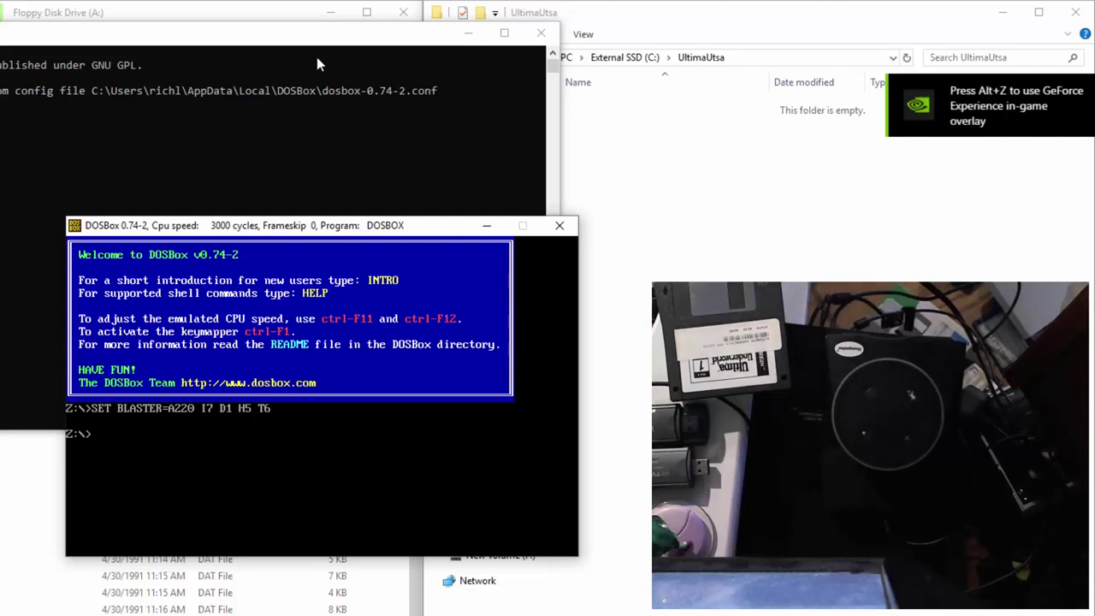
text(mount a a:\)
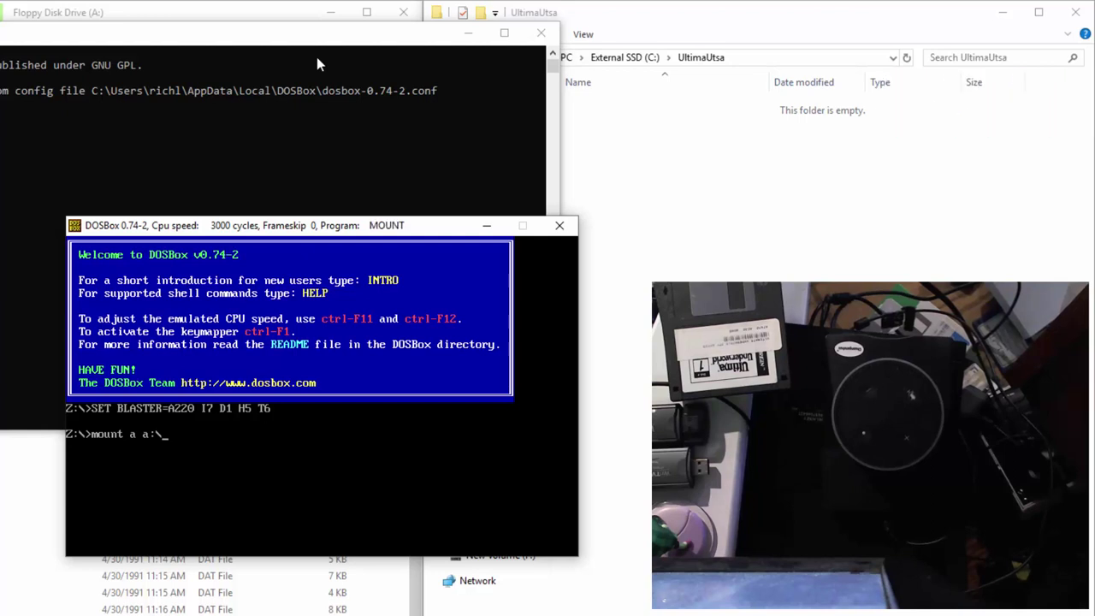
key(Return)
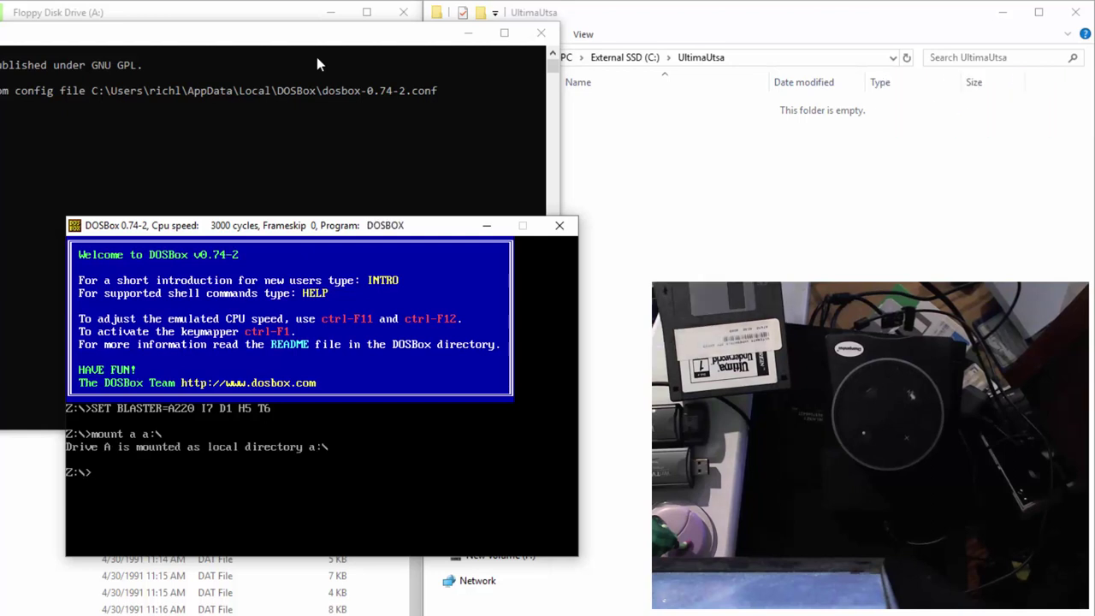
Mount the new hard-drive folder as drive C with "mount c c:\UltimaUtsa"
text(mount c c)
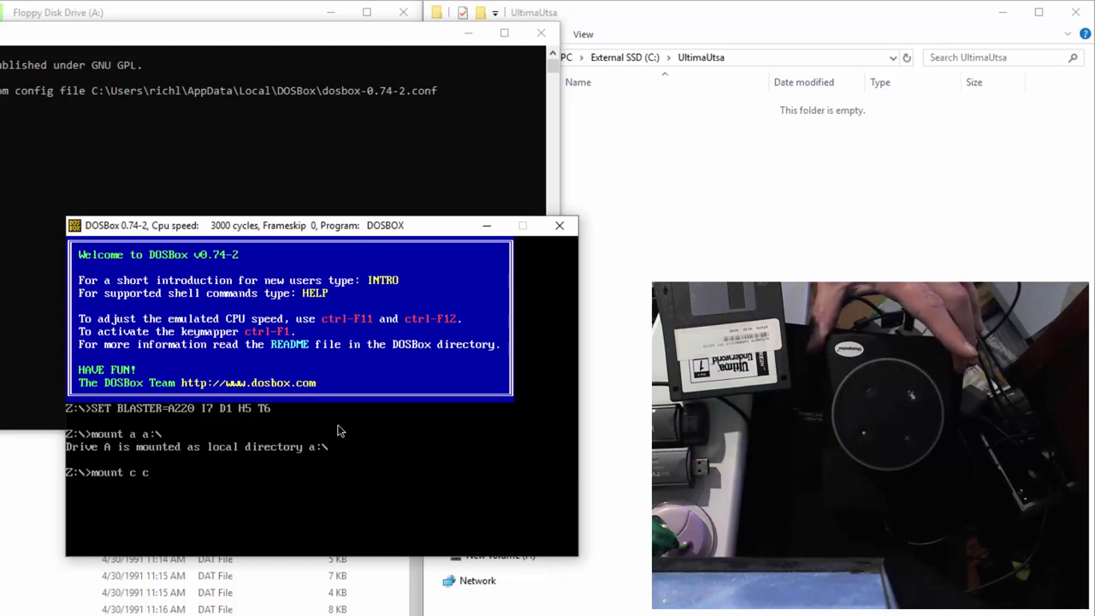
click(743, 235)
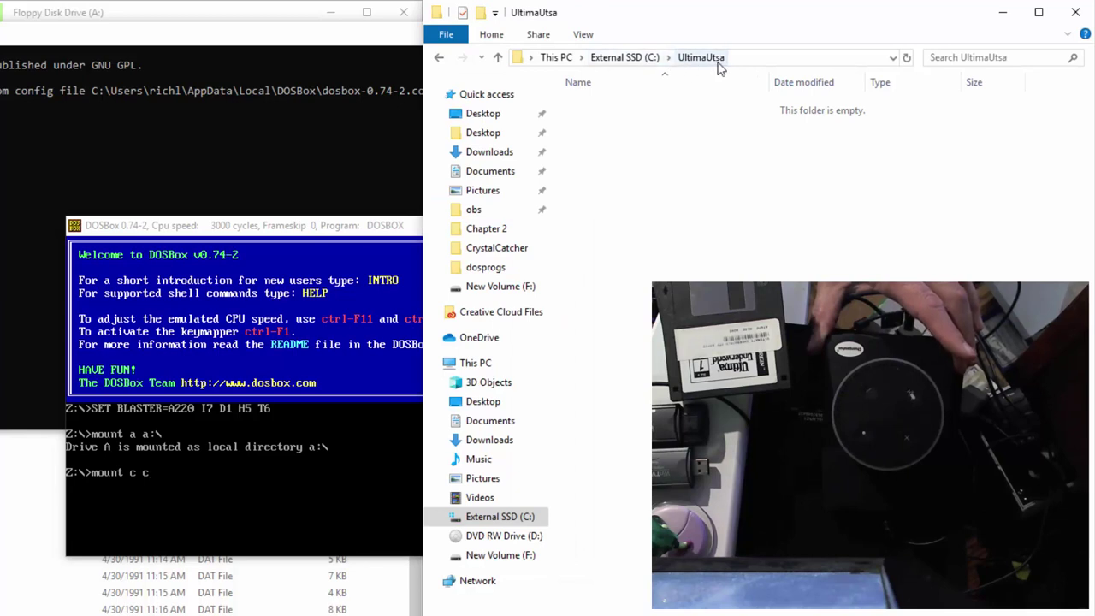
click(233, 486)
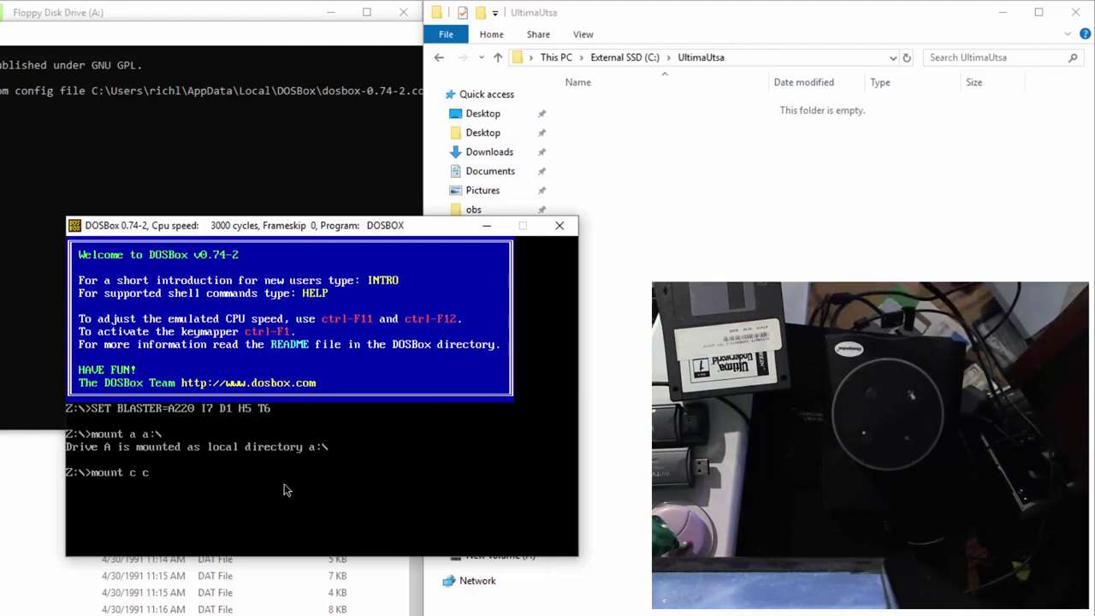
text(:\Ultima)
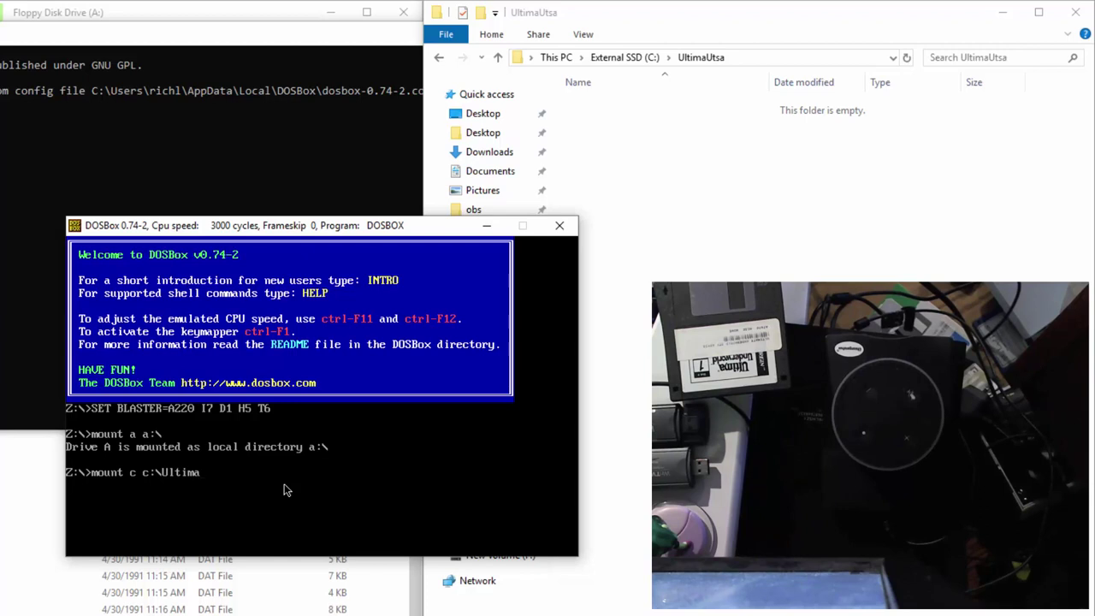
text(Utsa)
key(Return)
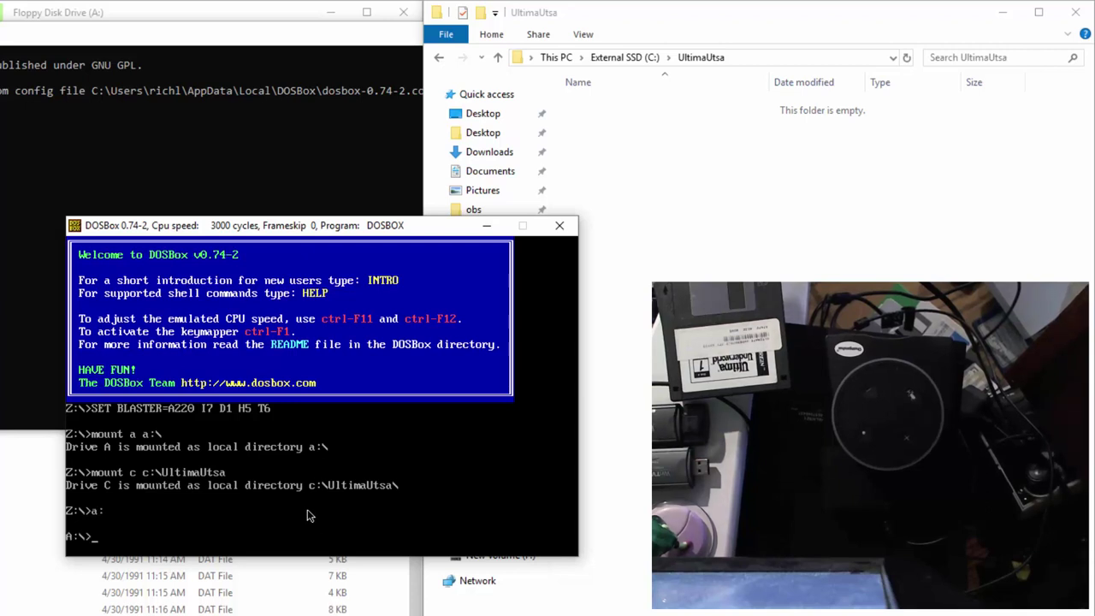
List the directory contents of drive A and of drive C with dir
text(ir)
key(Return)
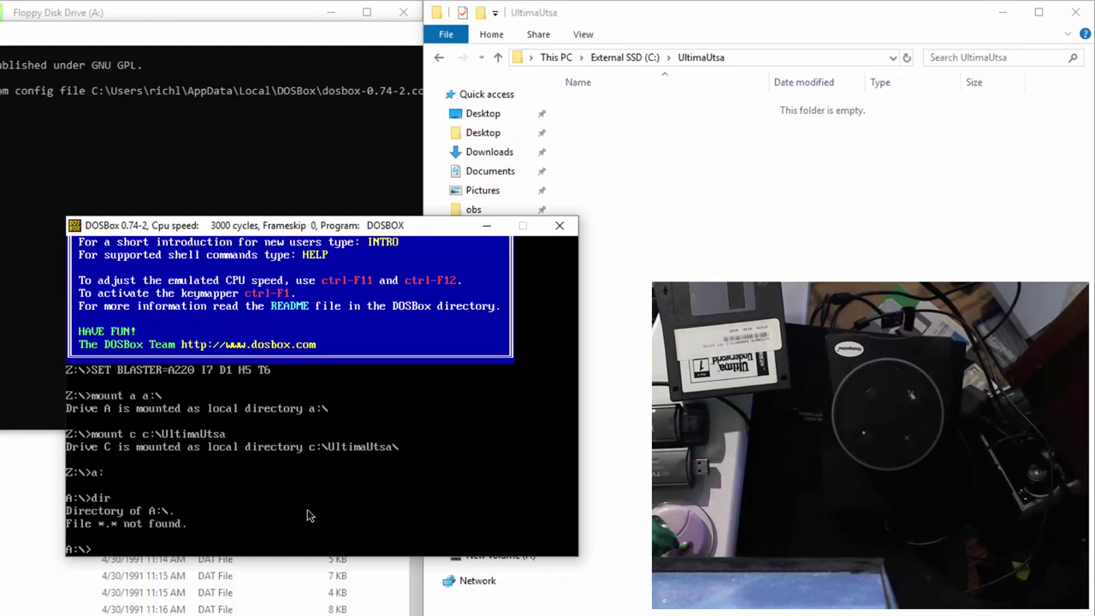
text(c:)
key(Return)
text(dir)
key(Return)
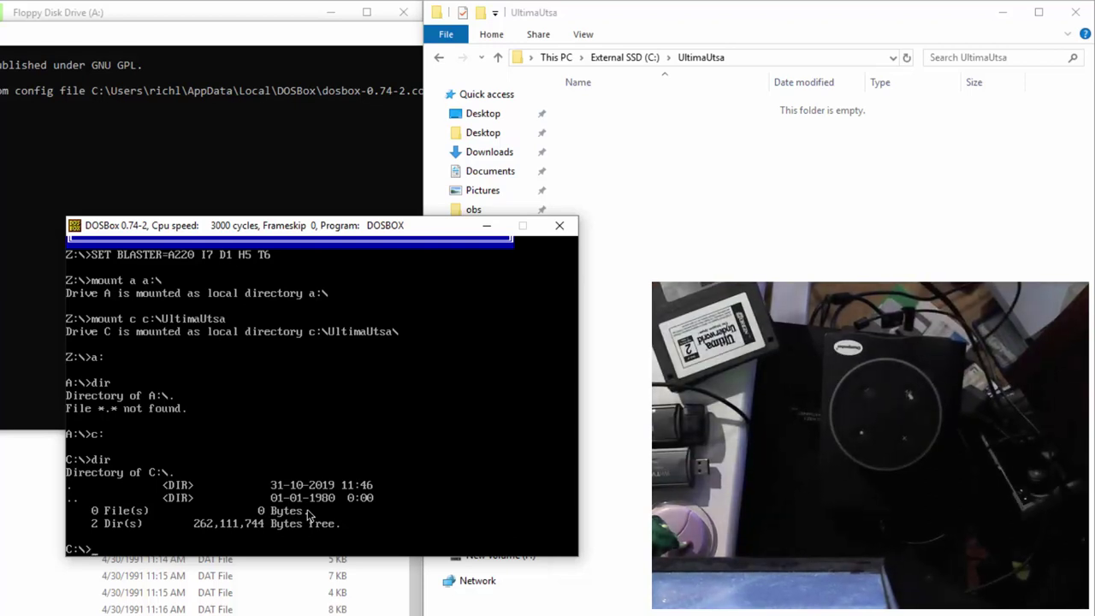
Return to drive A and list its directory again, dismissing the Windows Security window
key(Return)
text(dir)
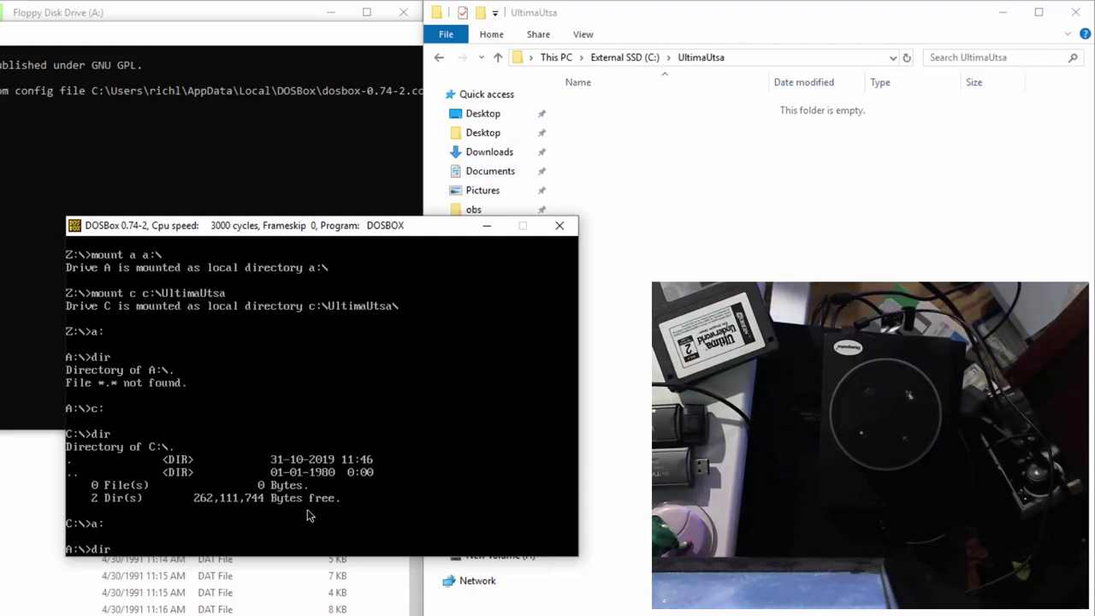
key(Return)
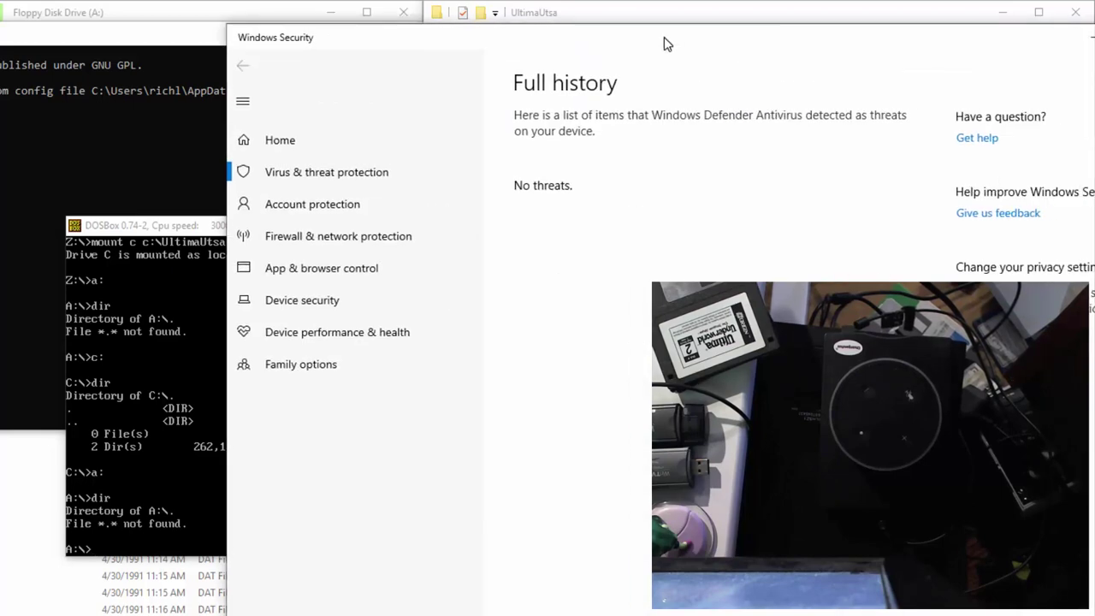
drag(664, 36, 1033, 101)
click(1033, 101)
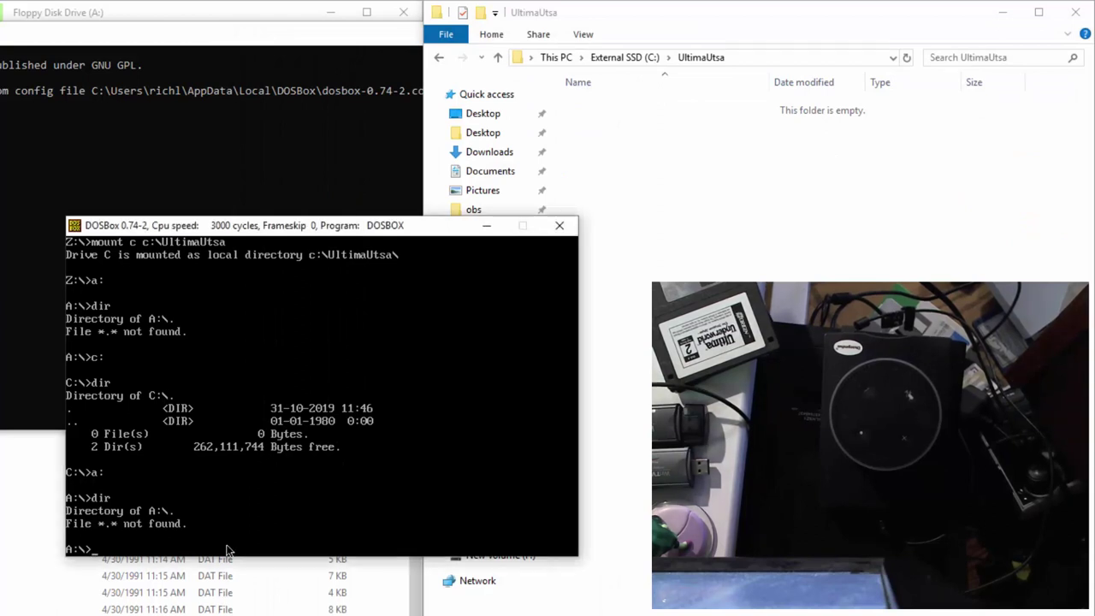
key(Return)
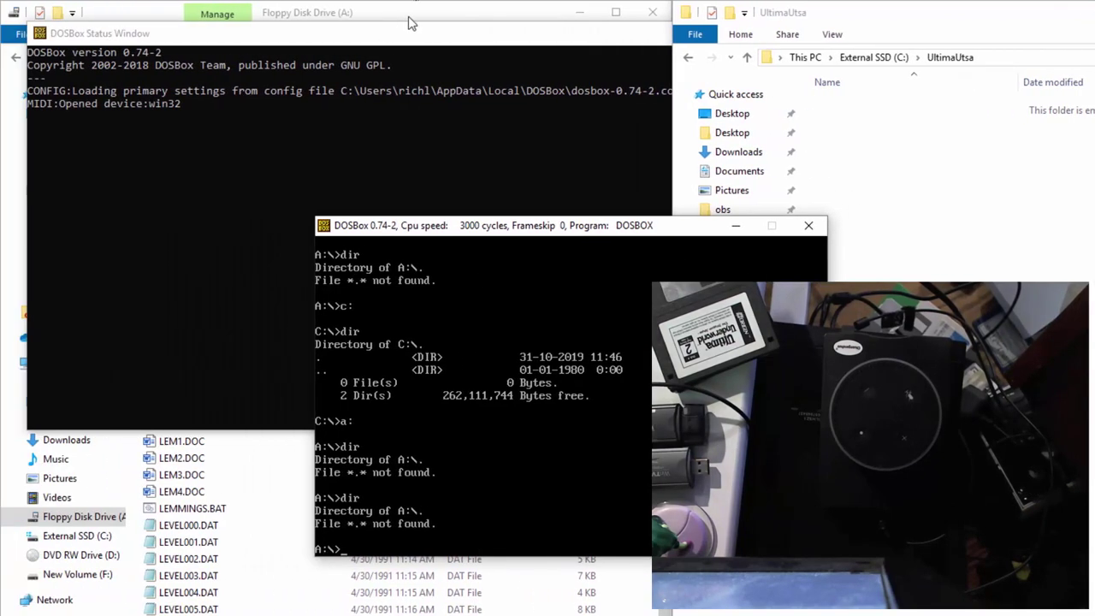
Refresh the Floppy Disk Drive (A:) contents in File Explorer and rerun dir on drive A in DOSBox
click(162, 16)
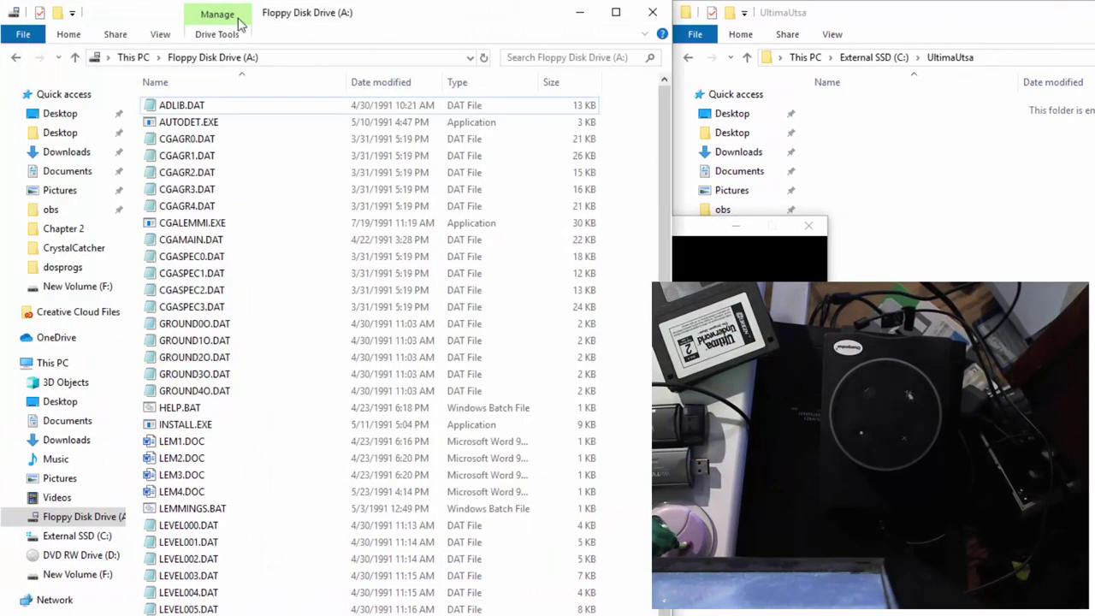
click(483, 57)
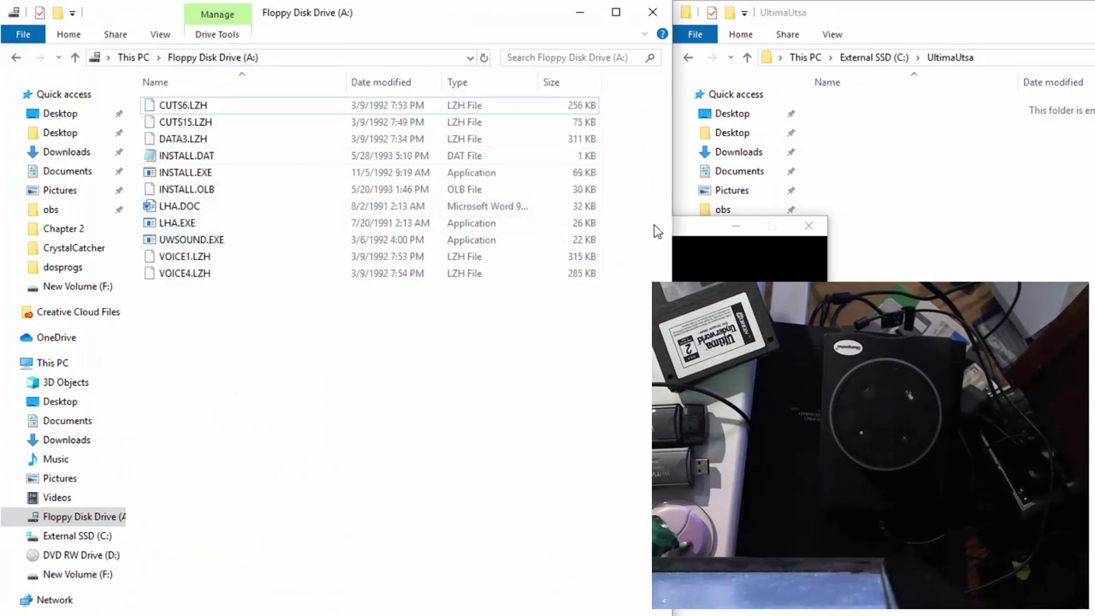
click(684, 241)
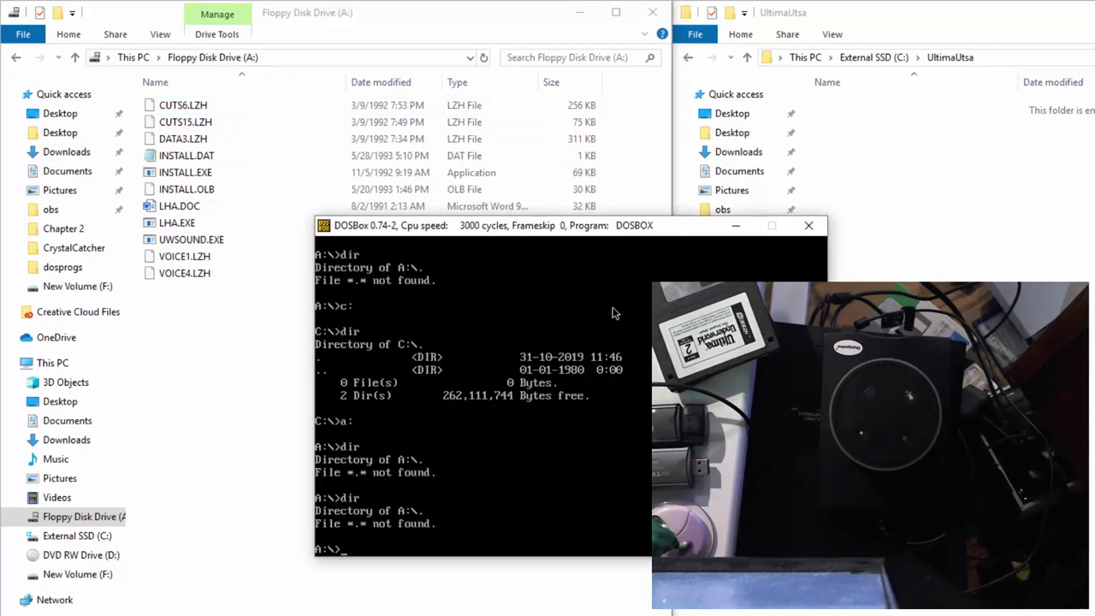
text(di)
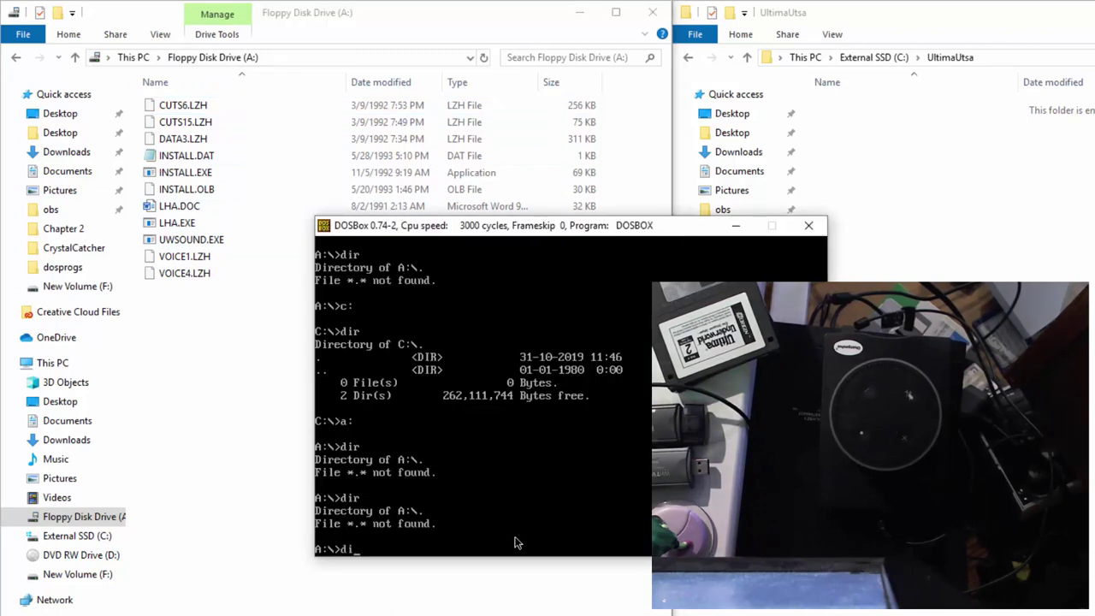
text(r)
key(Return)
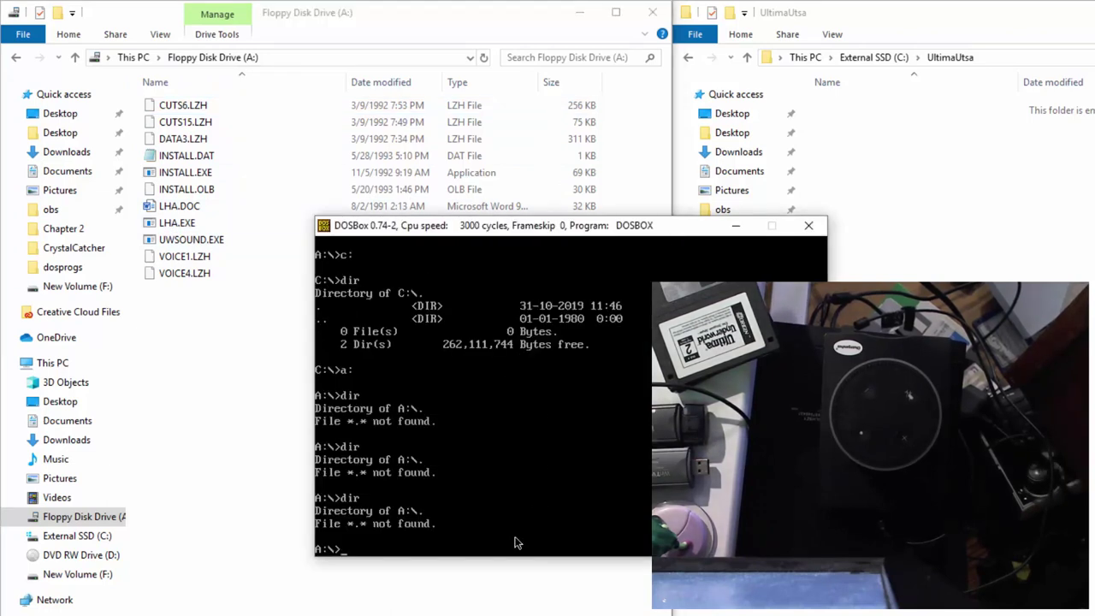
End the DOSBox session with the exit command
click(809, 228)
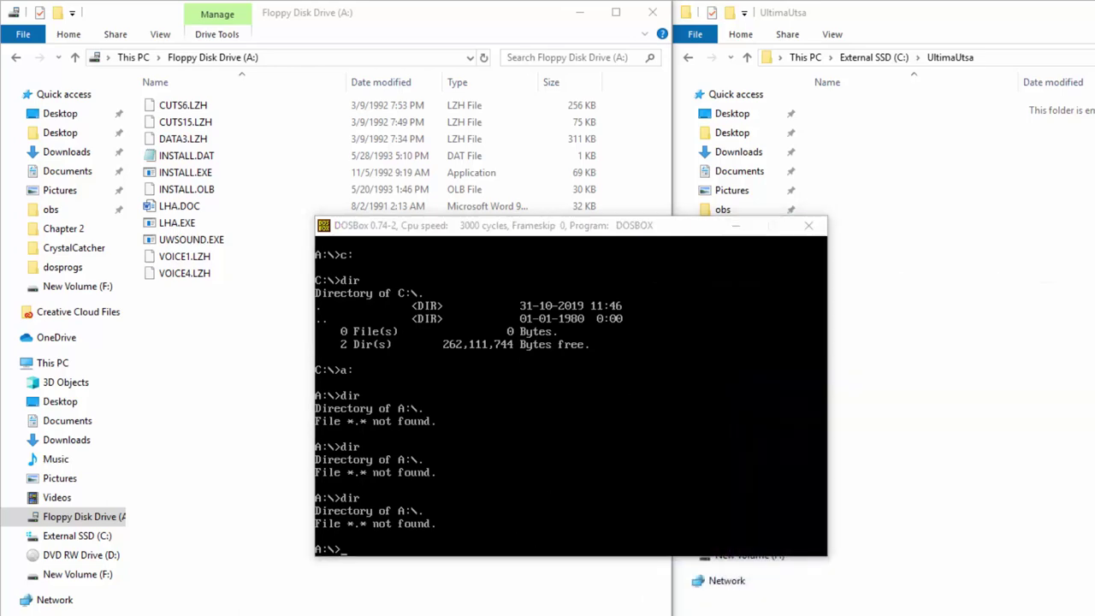
click(592, 462)
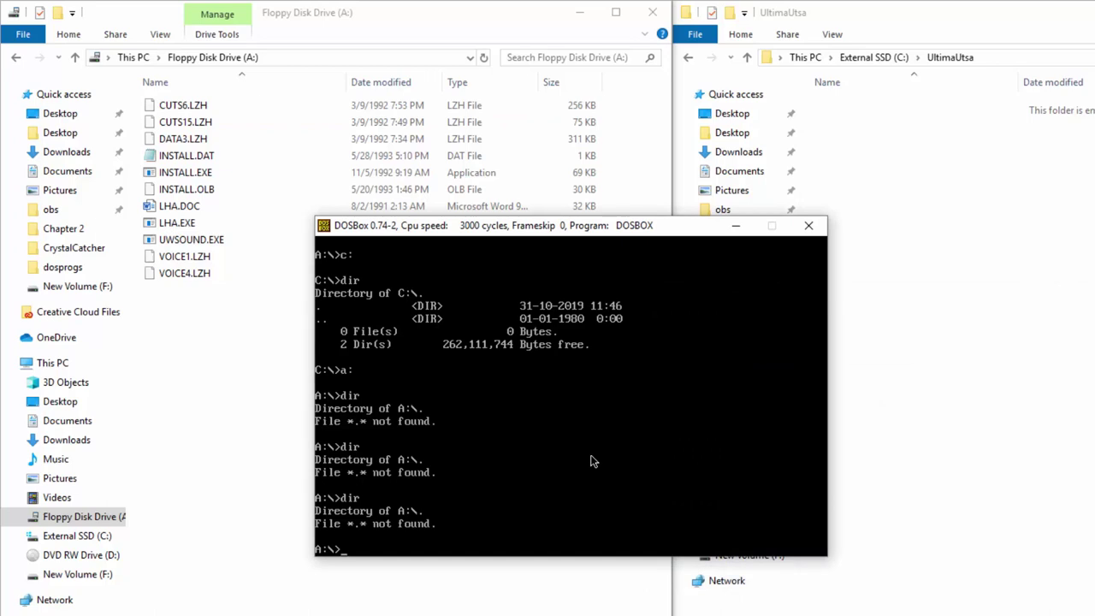
text(exit)
key(Return)
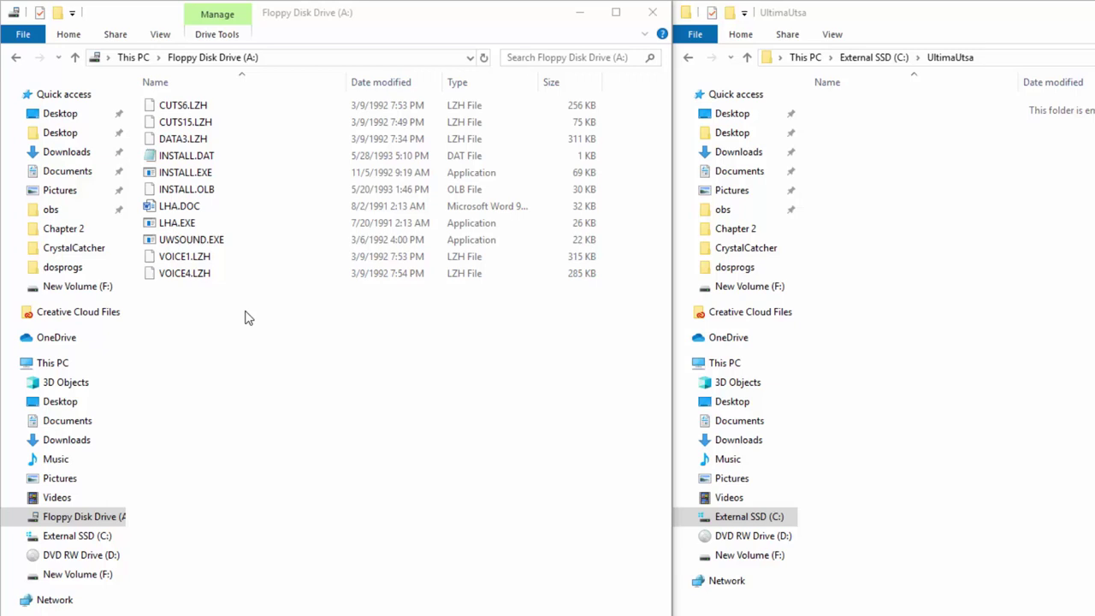
In File Explorer, go up to the External SSD (C:) root and open the UltimaUtsa folder
click(873, 57)
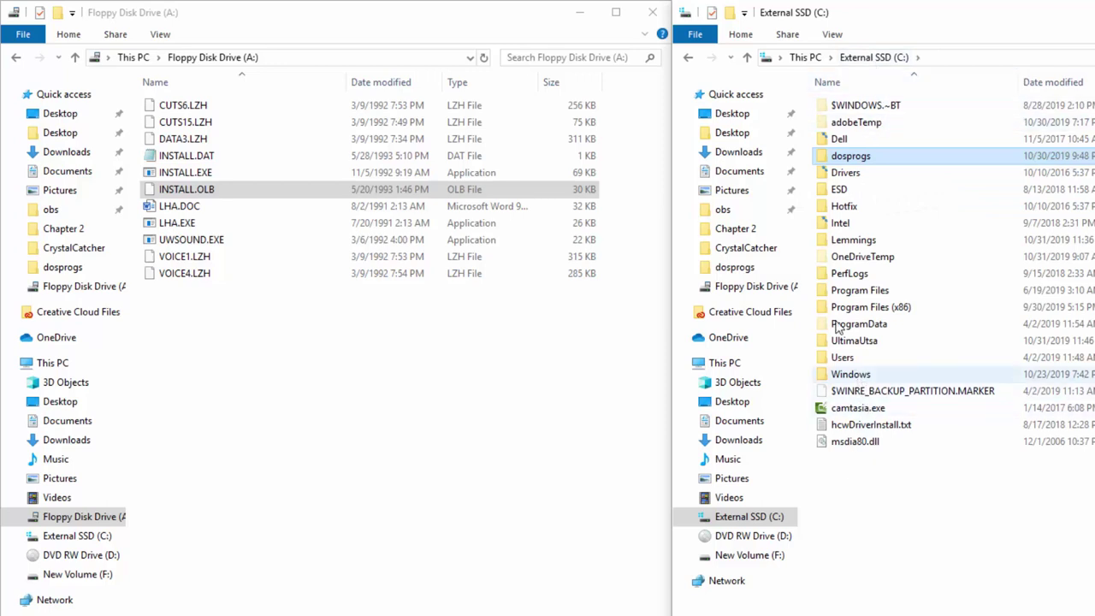
double_click(852, 341)
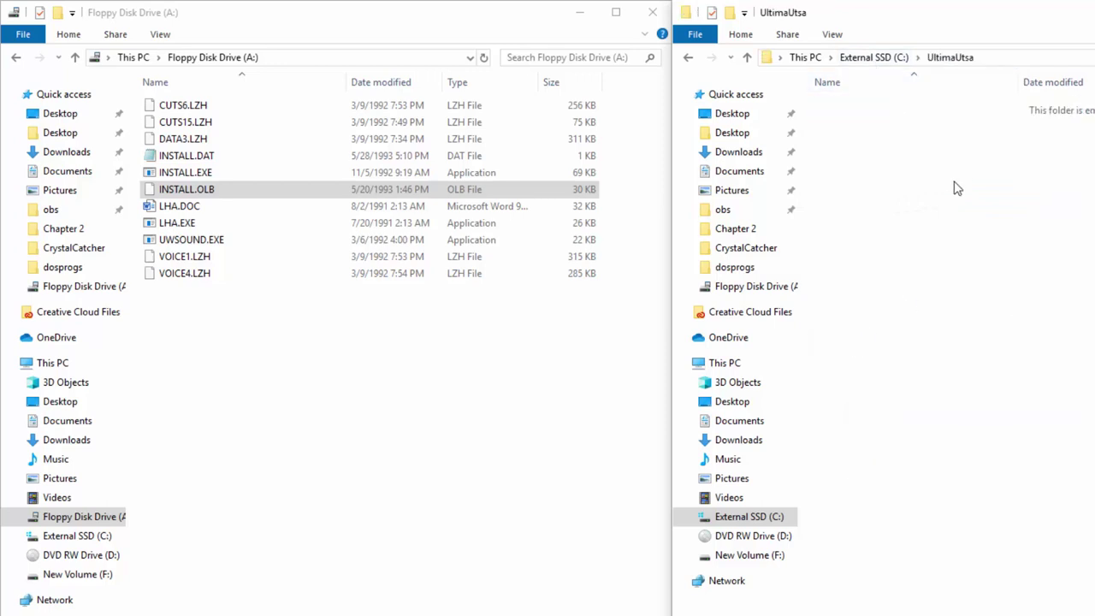
Copy all files from the floppy in drive A into the UltimaUtsa folder and refresh drive A for the next disk
drag(423, 388, 898, 219)
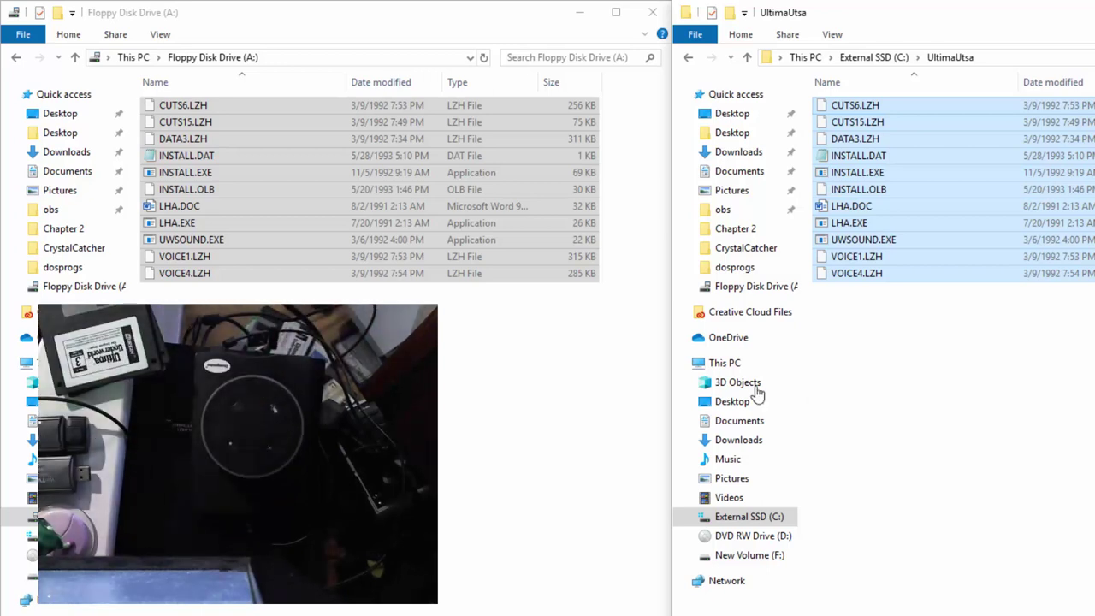
click(483, 57)
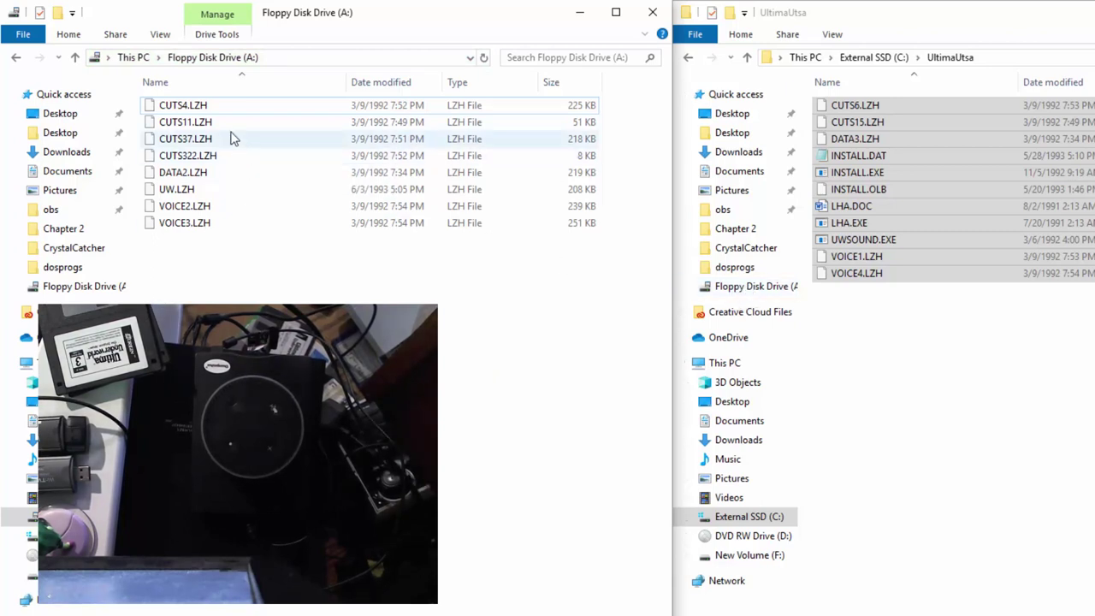
click(160, 34)
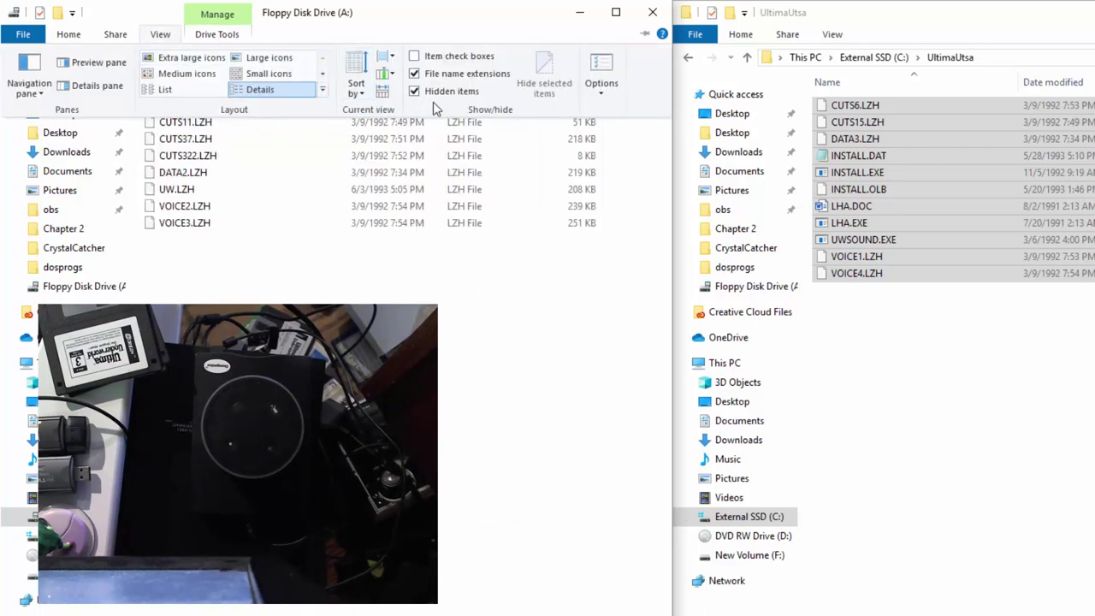
click(183, 172)
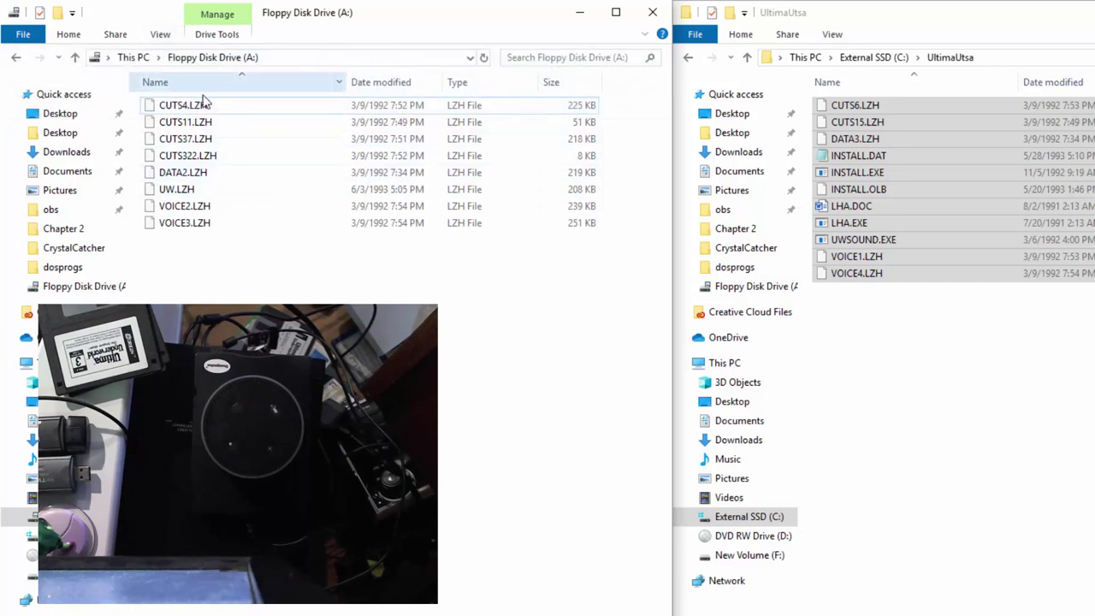
Copy all files from CUTS4.LZH to VOICE3.LZH on drive A into UltimaUtsa, retrying the interrupted CUTS11.LZH and expanding the progress details
click(855, 139)
drag(265, 342, 157, 95)
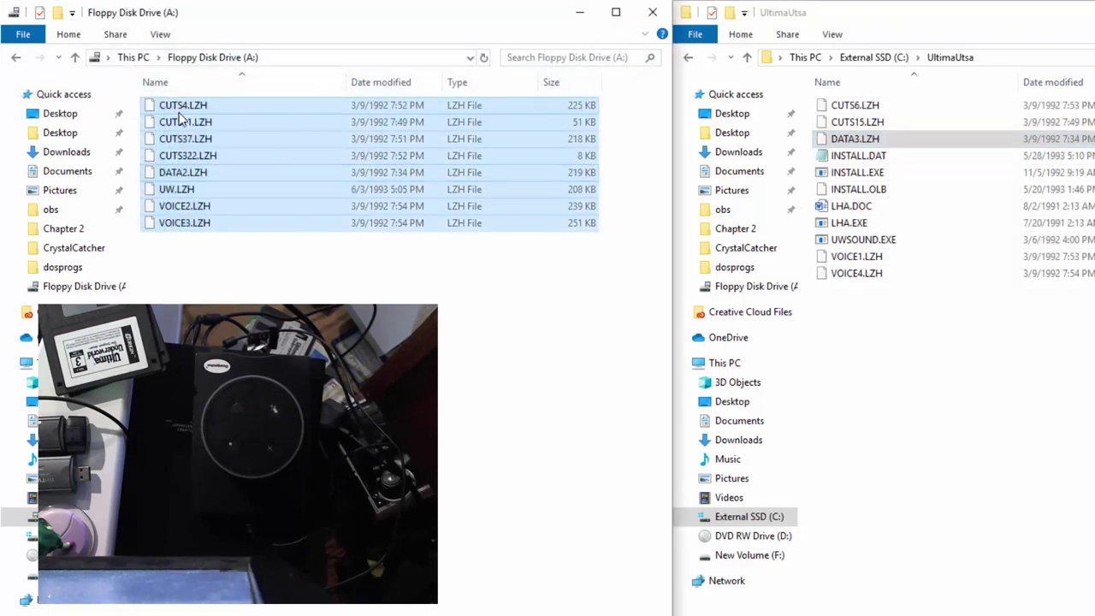
click(958, 552)
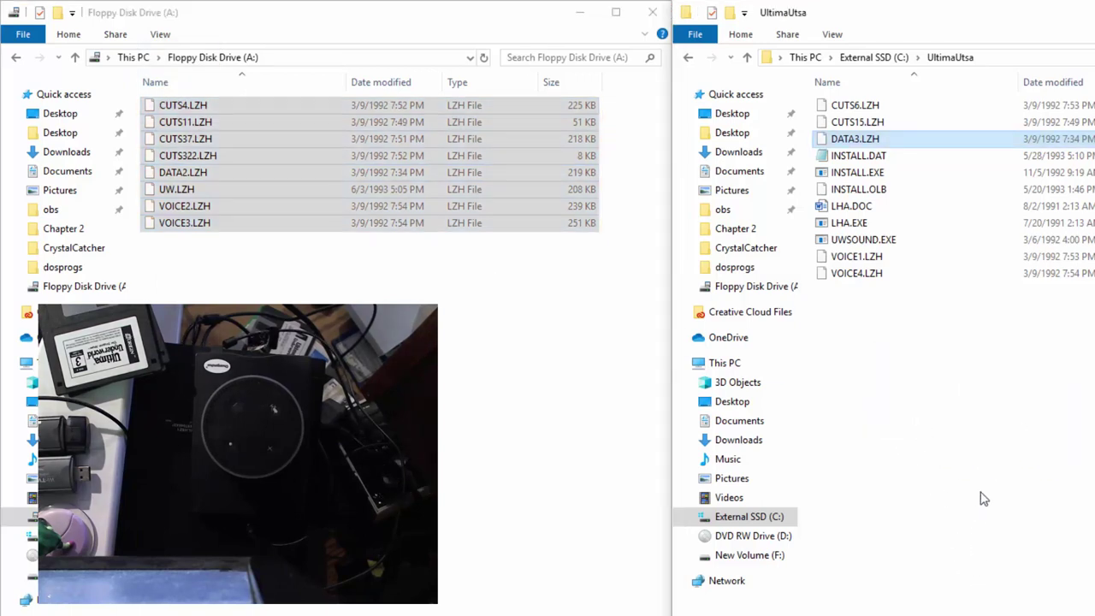
key(ctrl+v)
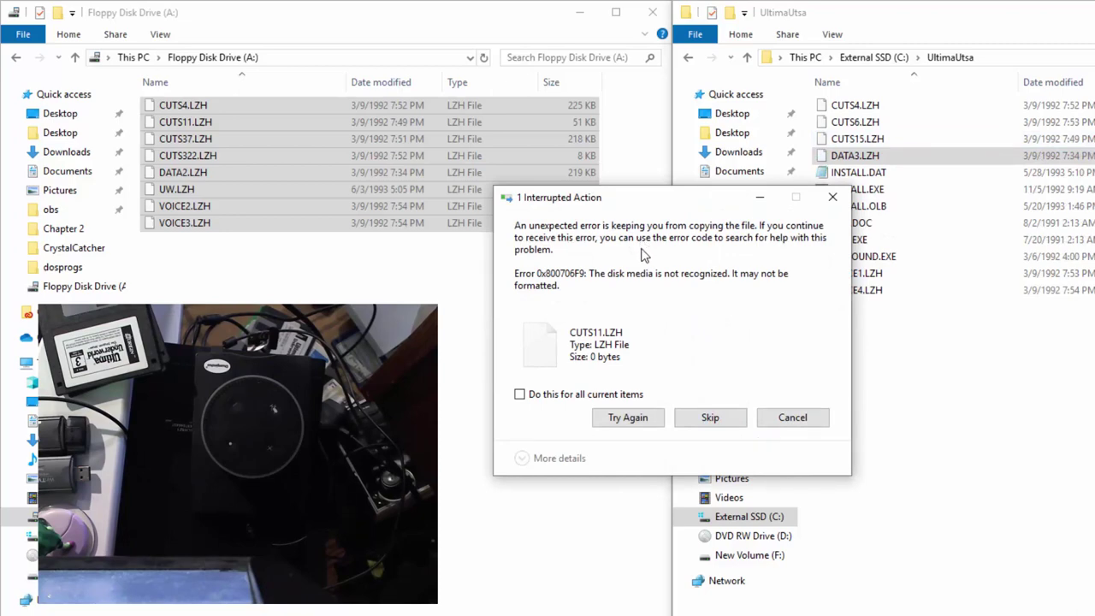
click(623, 419)
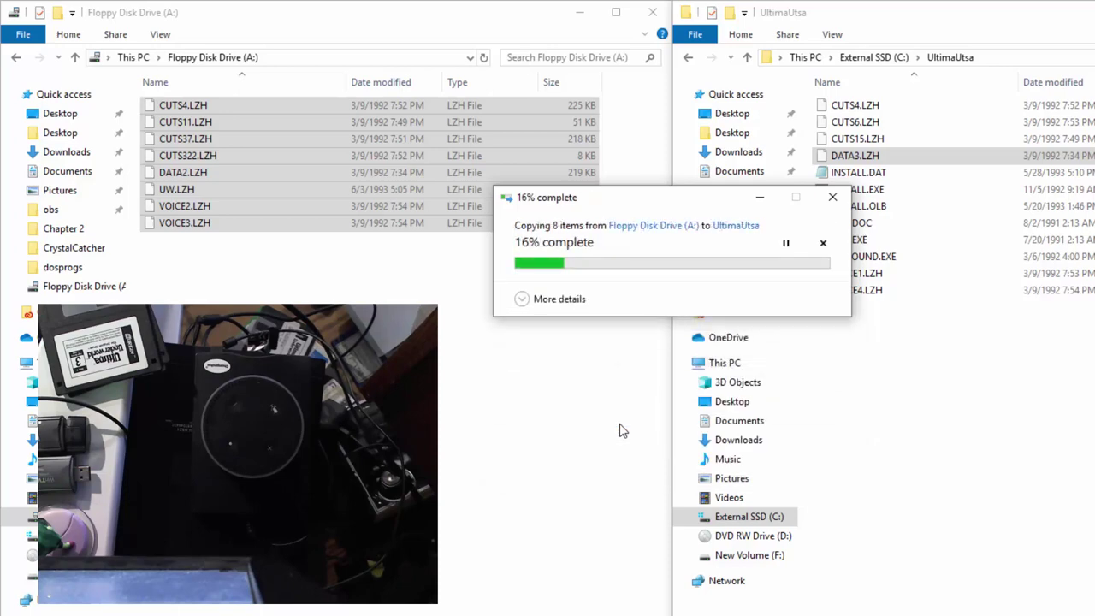
click(521, 300)
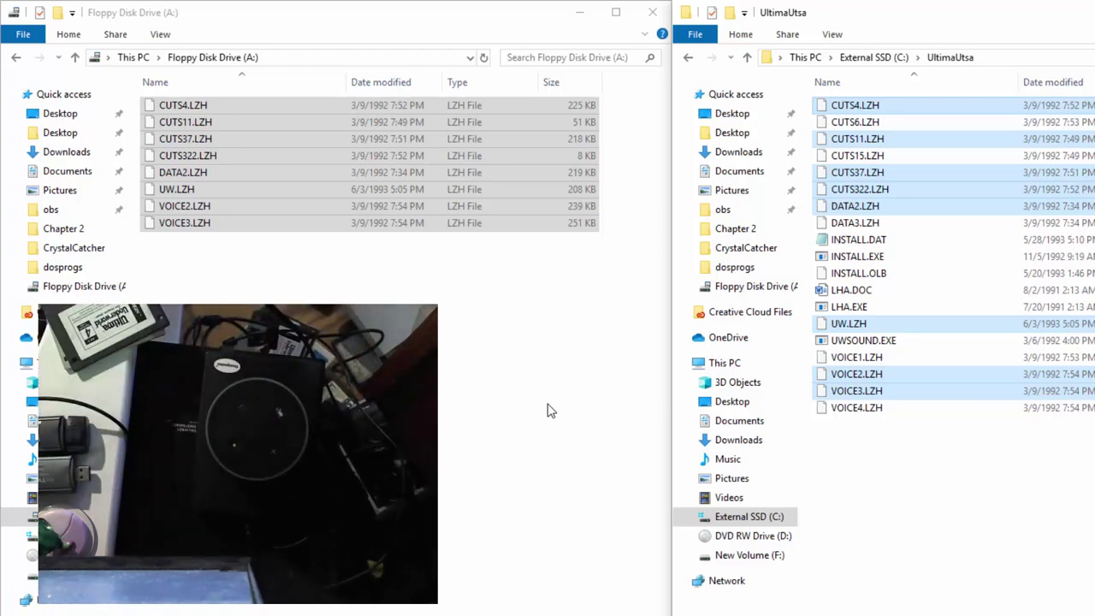
Refresh drive A for the next floppy and copy its files, CRIT1.LZH through STRINGS.LZH, into UltimaUtsa
click(483, 60)
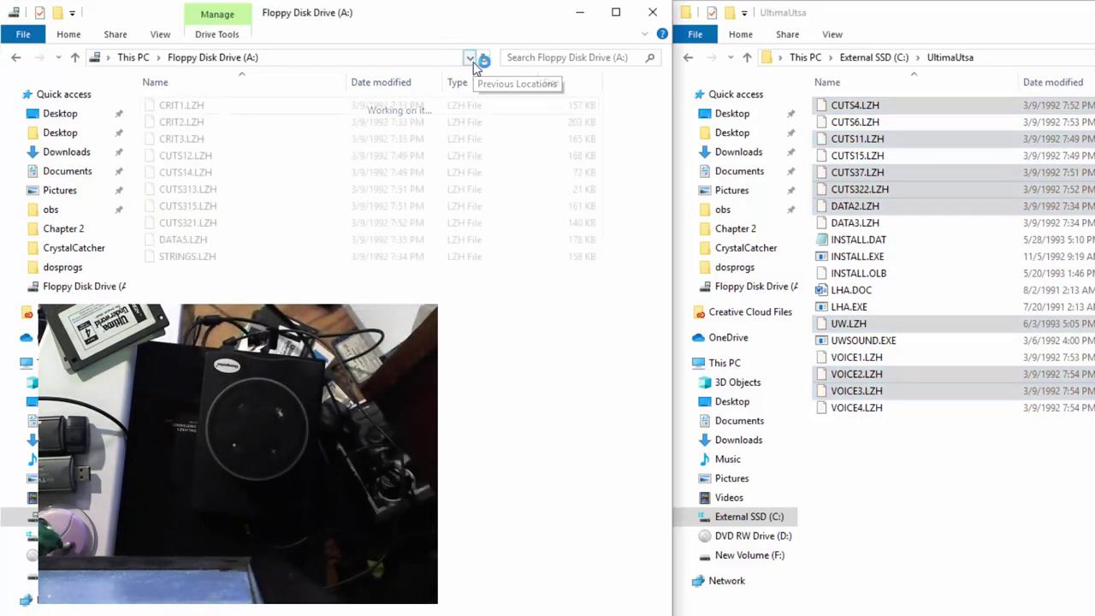
click(188, 156)
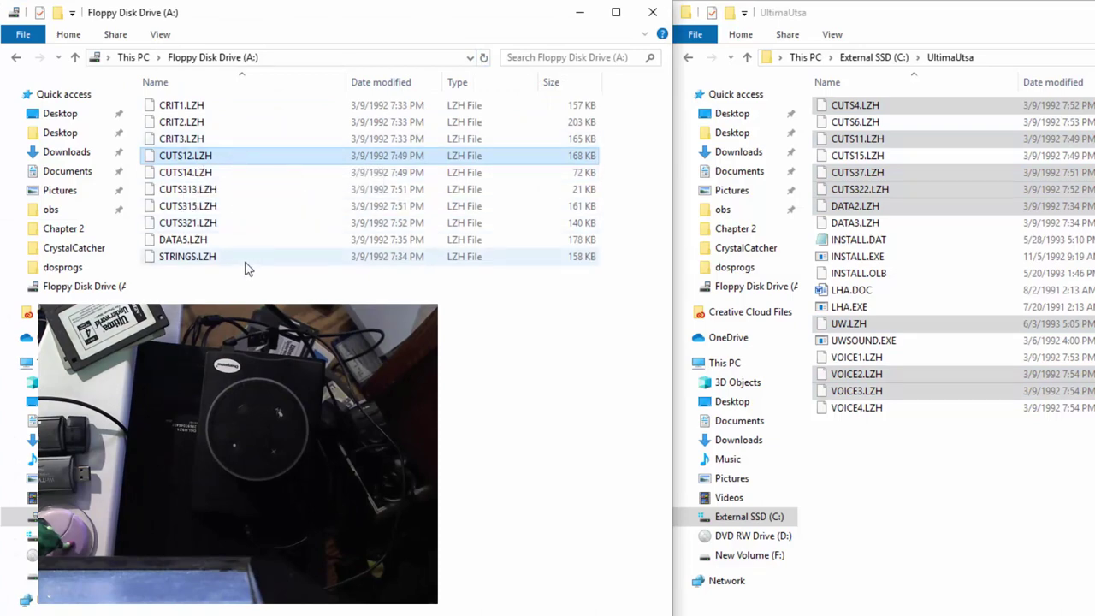
drag(246, 274, 948, 508)
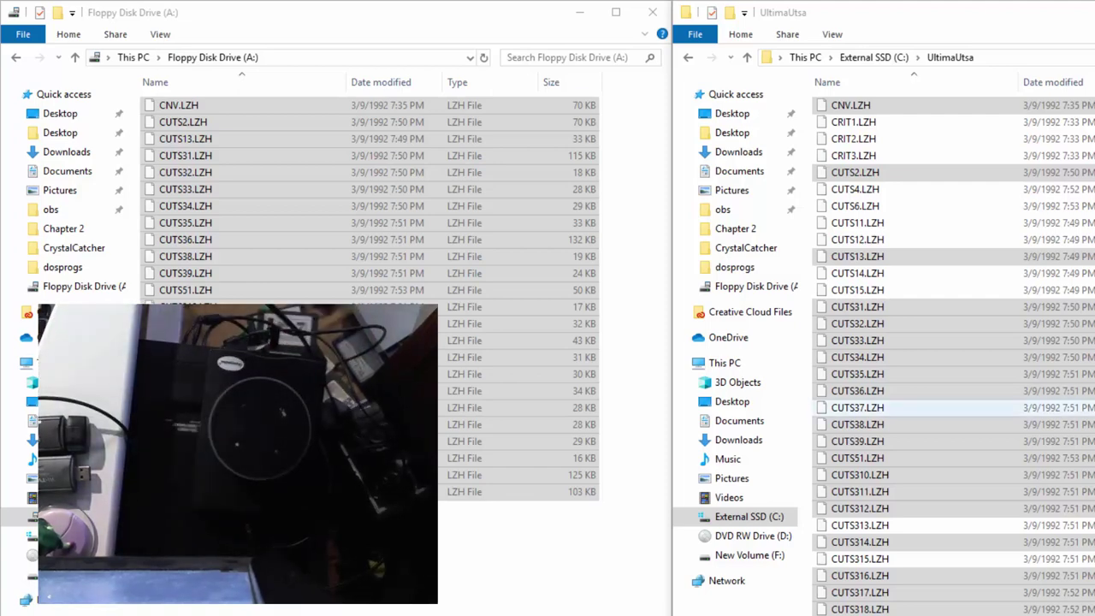
Refresh drive A for another floppy and read its README.1ST in Notepad, always using Notepad for .1ST files, closing it when done
click(484, 58)
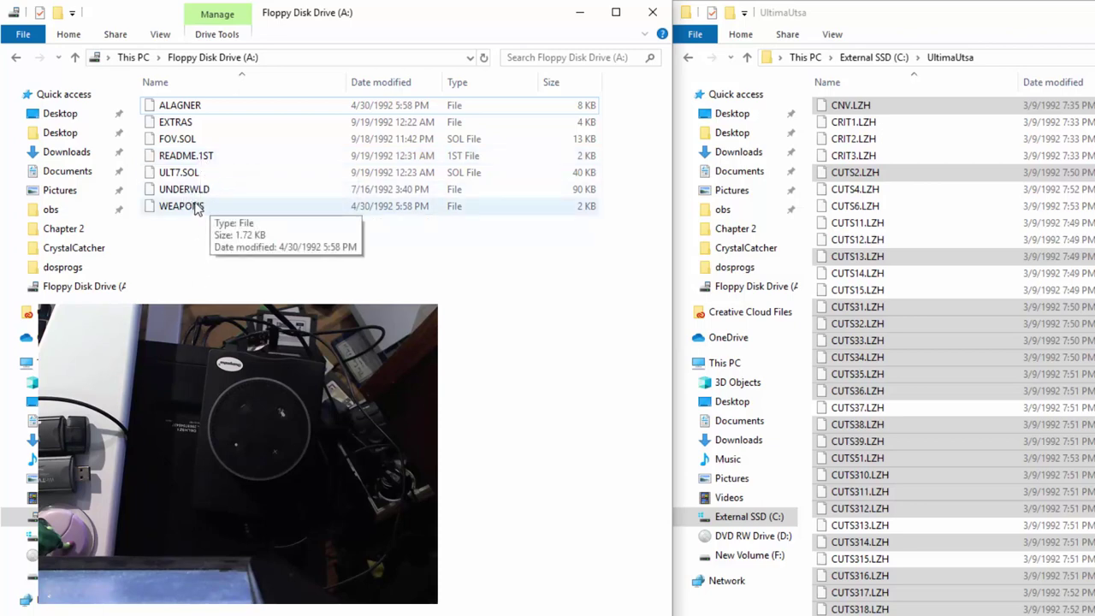
click(174, 153)
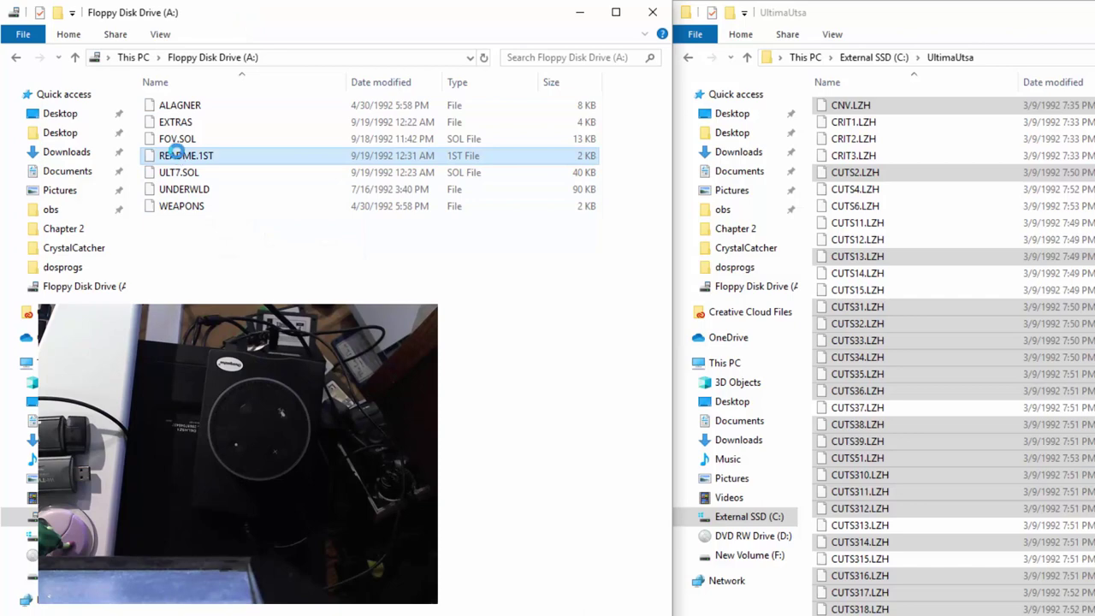
right_click(177, 153)
click(207, 161)
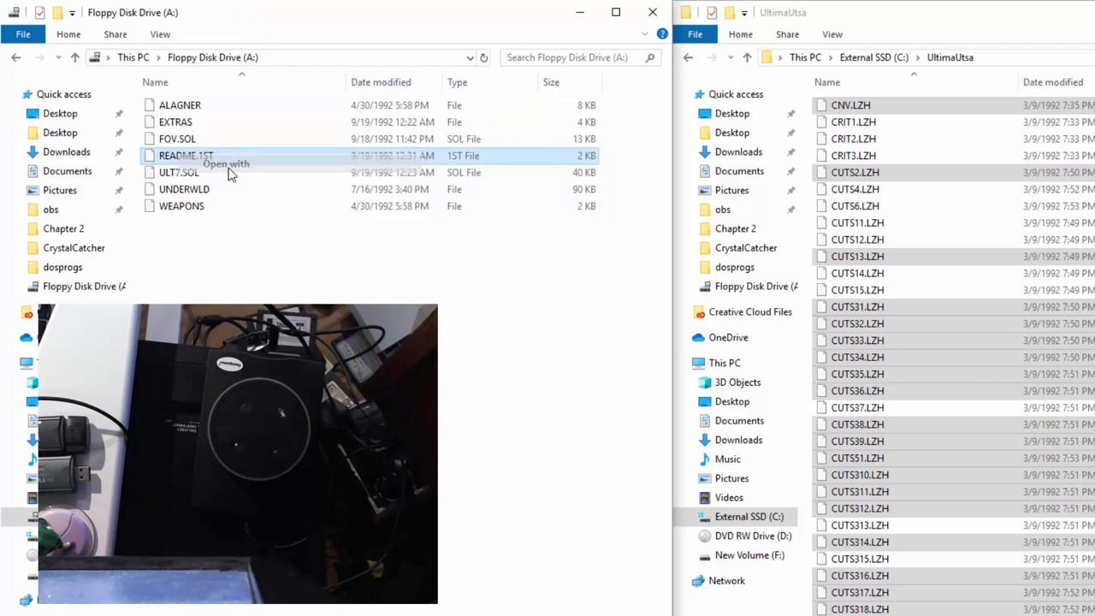
click(577, 315)
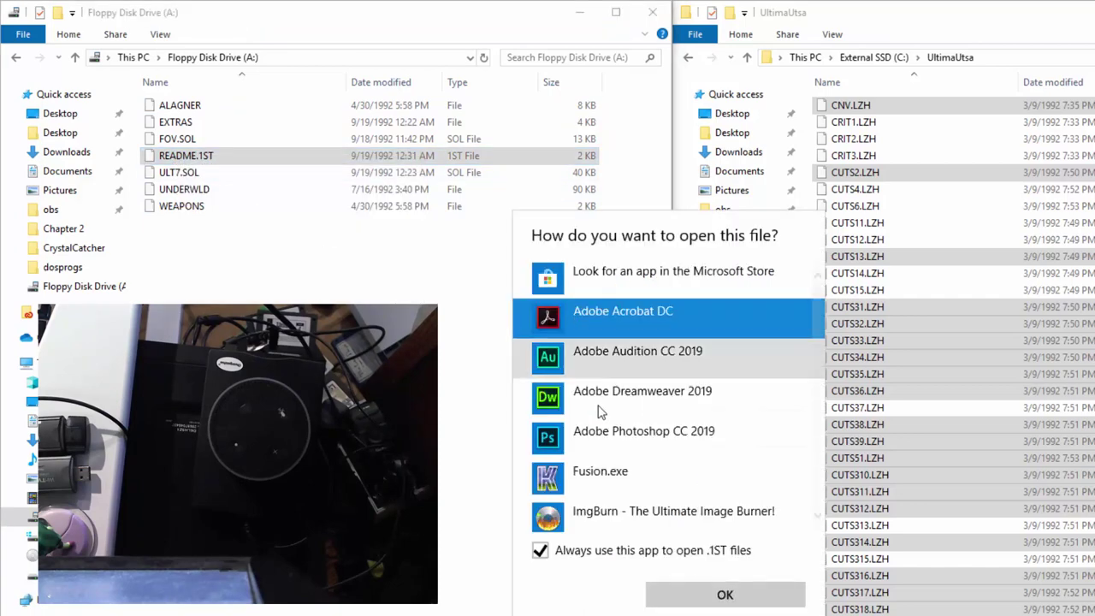
scroll(633, 462, down, 1)
scroll(640, 493, down, 3)
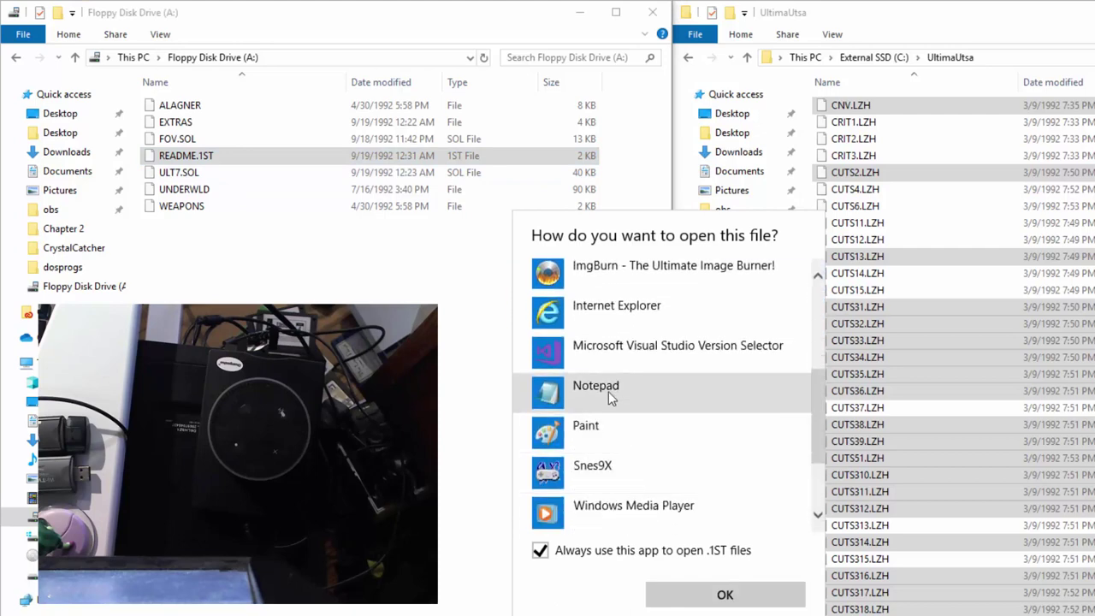
click(609, 390)
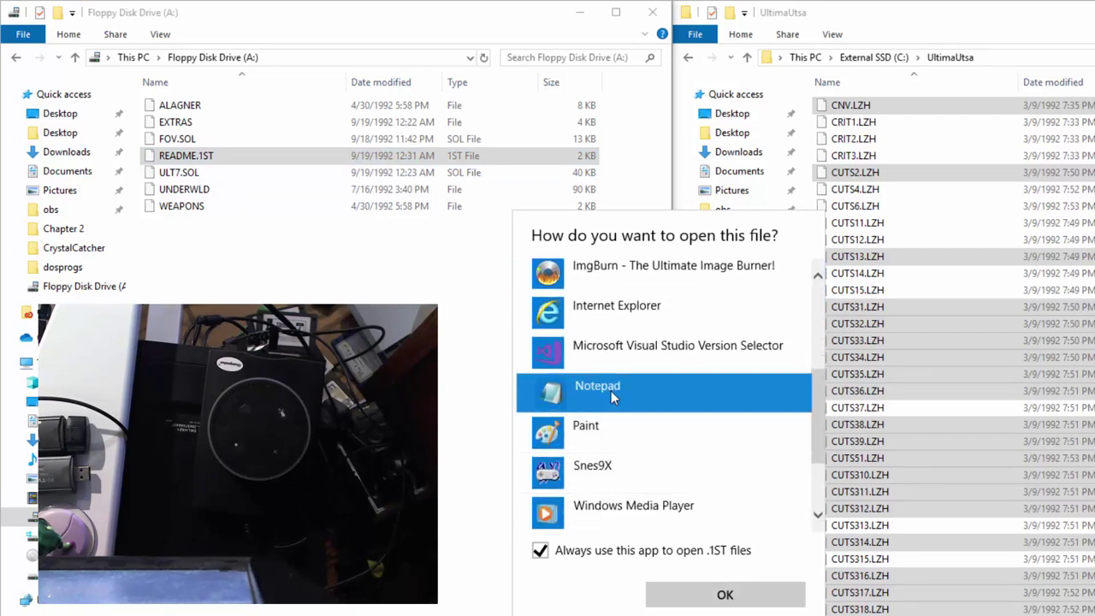
click(658, 592)
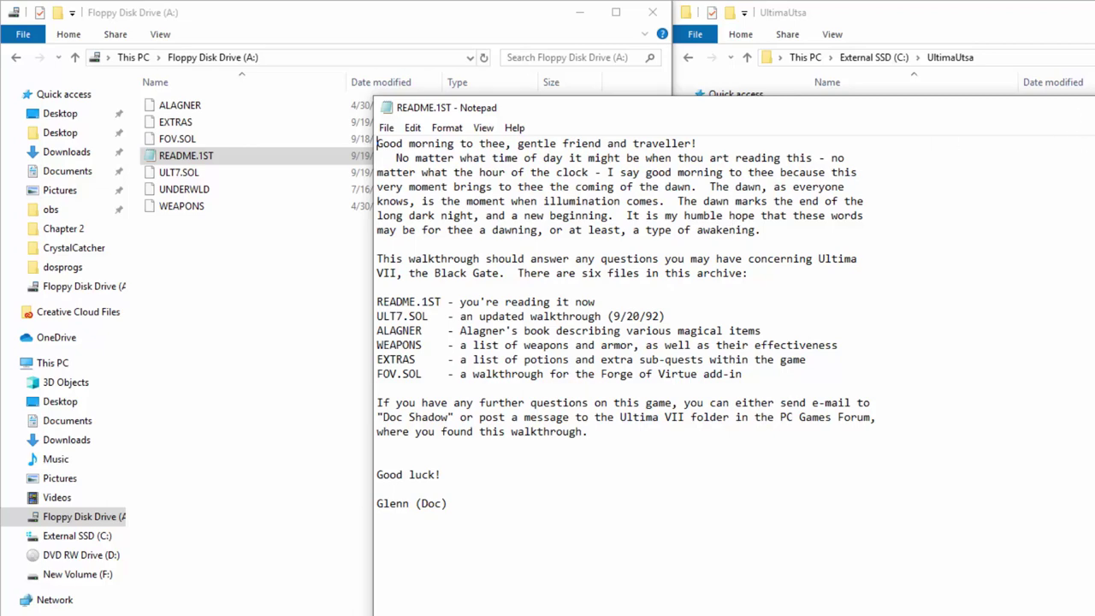
key(alt+F4)
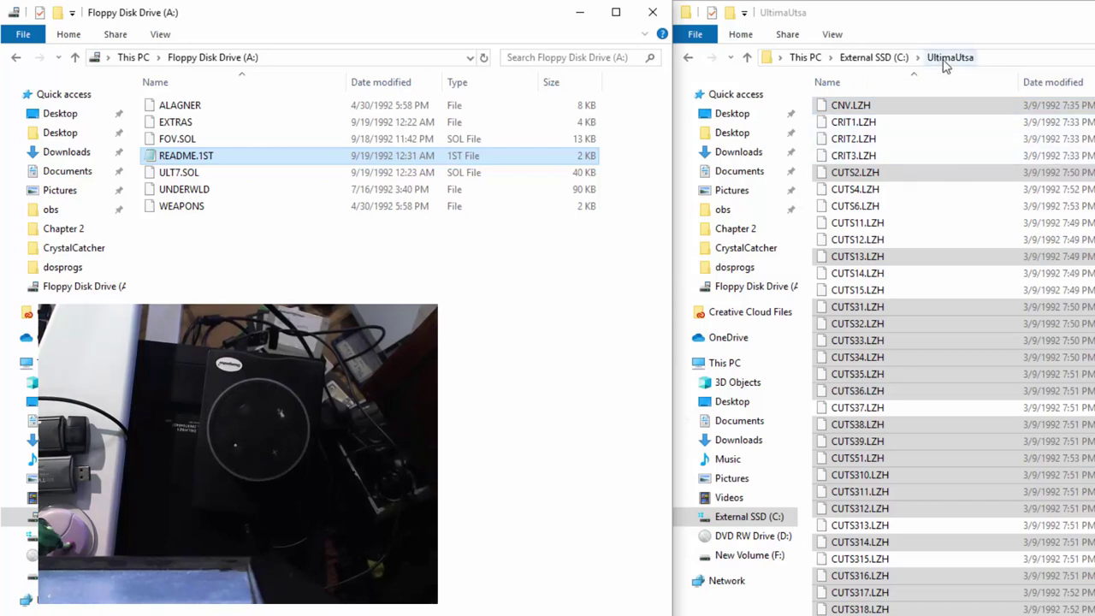
Go up to the External SSD (C:) root, rename the UltimaUtsa folder as UltimaUtsaD and copy that name
click(884, 59)
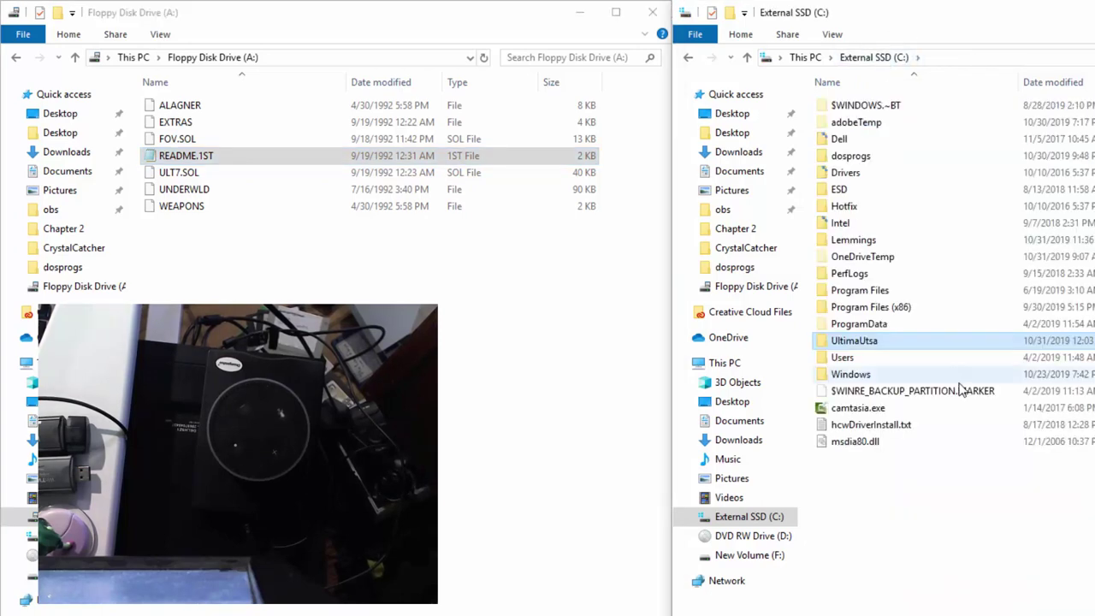
click(889, 345)
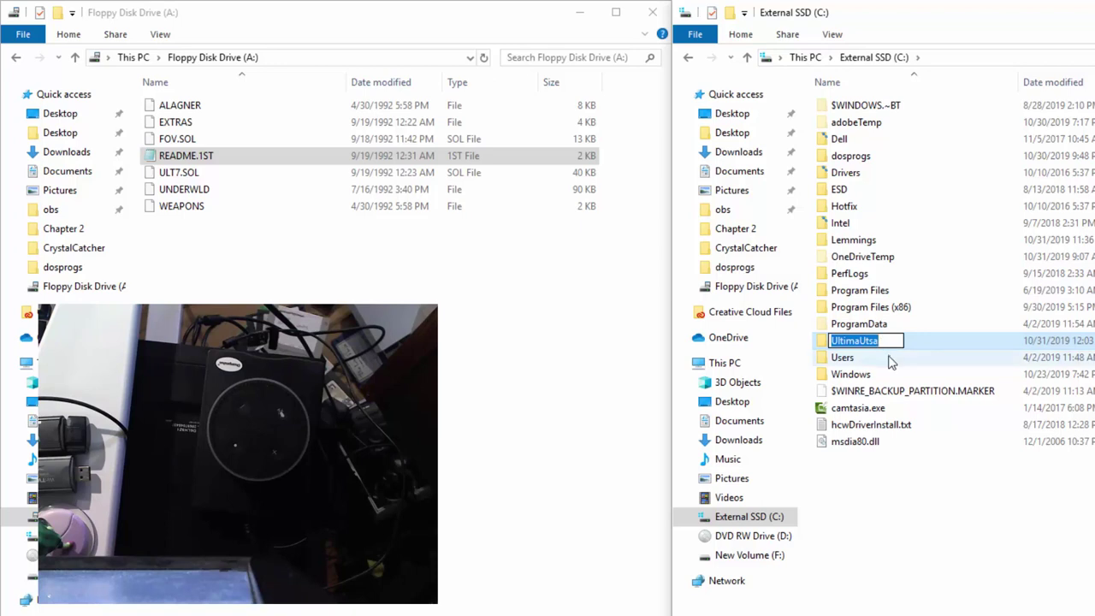
right_click(890, 341)
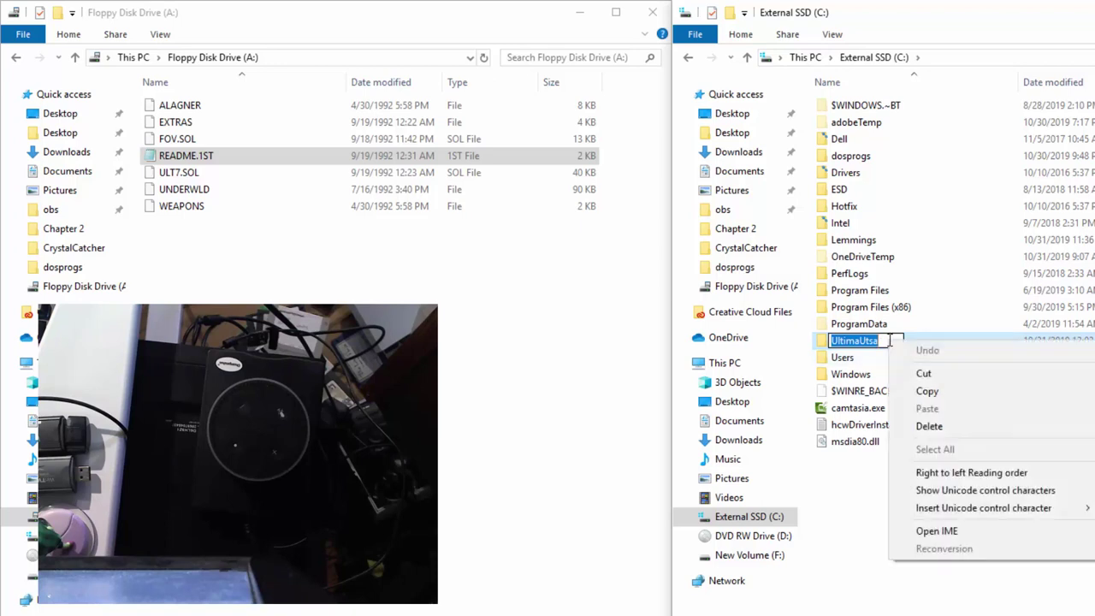
click(890, 341)
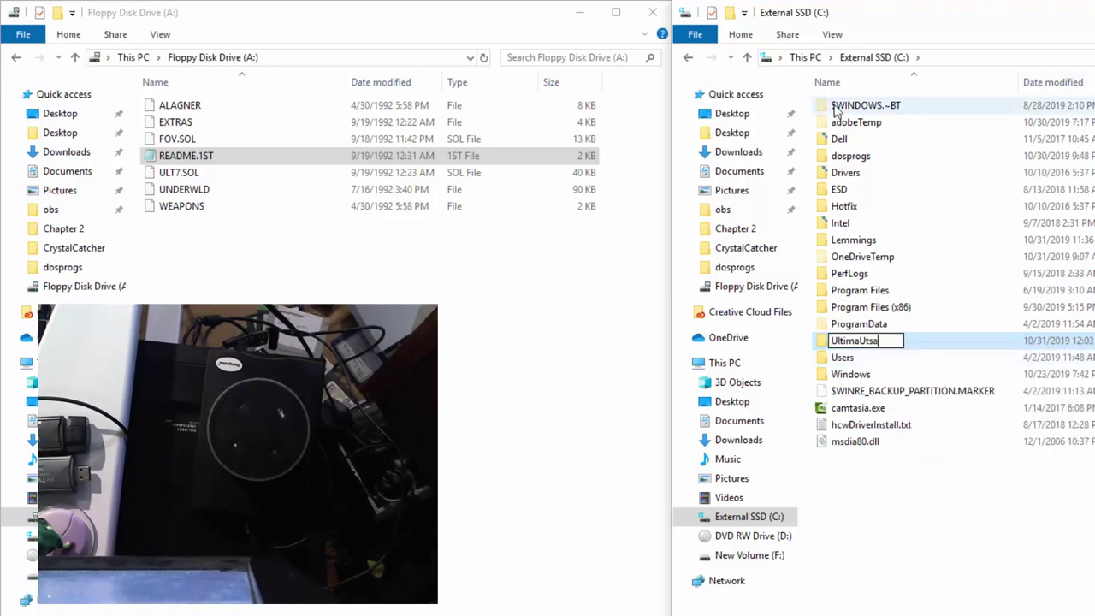
text(D)
key(ctrl+a)
key(ctrl+c)
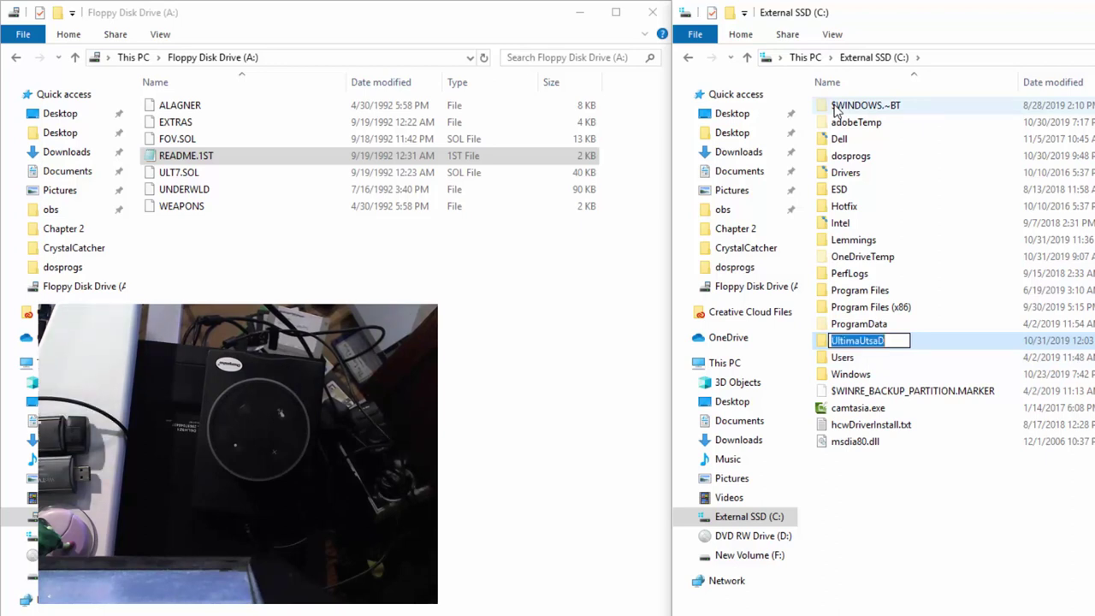
click(933, 361)
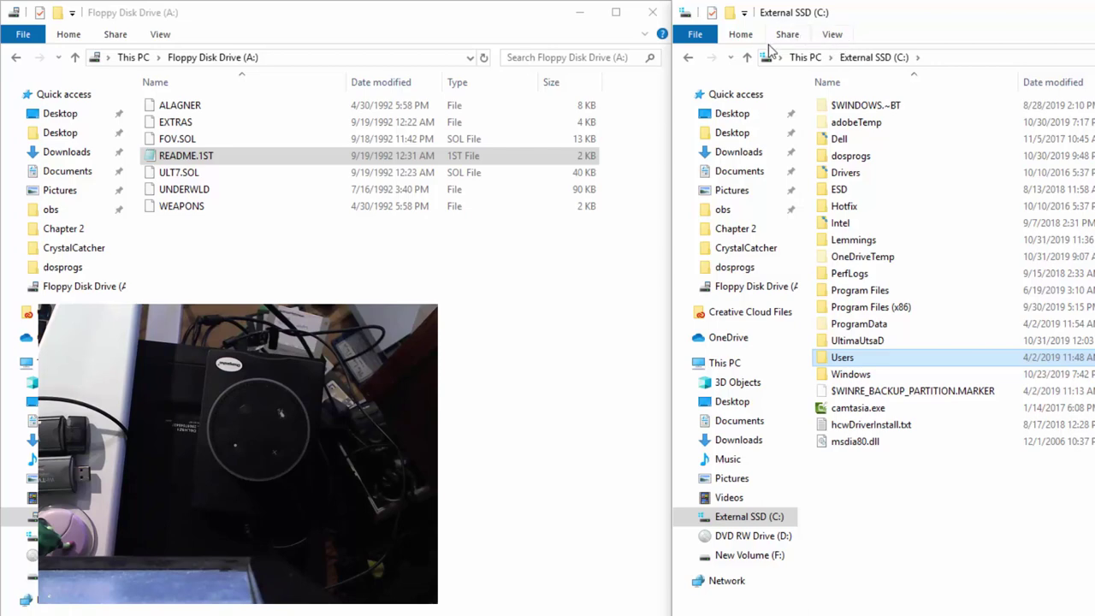
Create a new folder named Ultima in the External SSD (C:) root
click(741, 34)
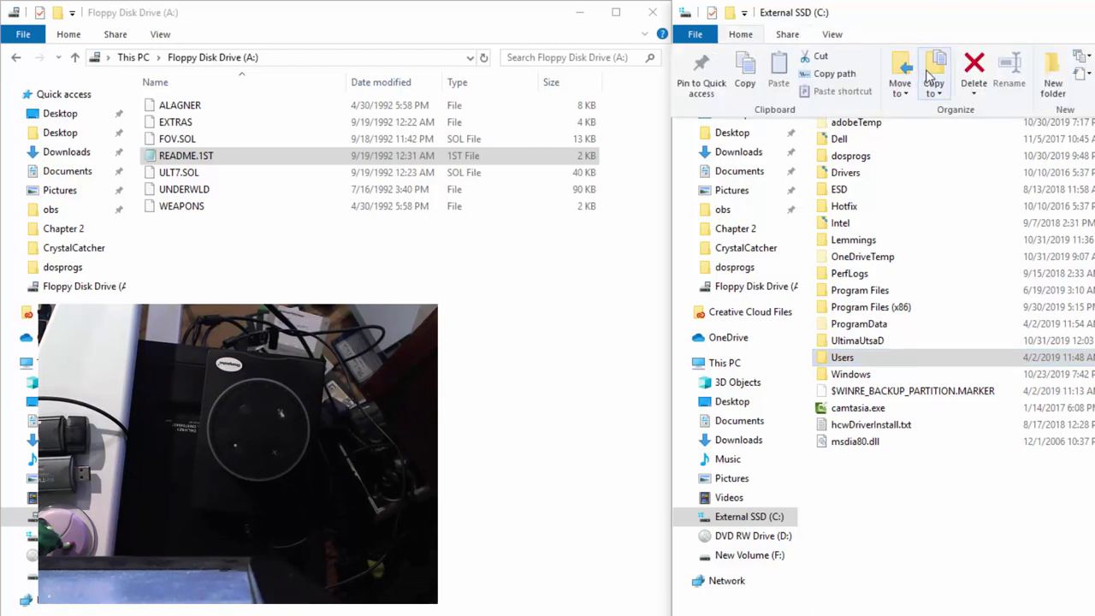
click(1053, 86)
key(ctrl+v)
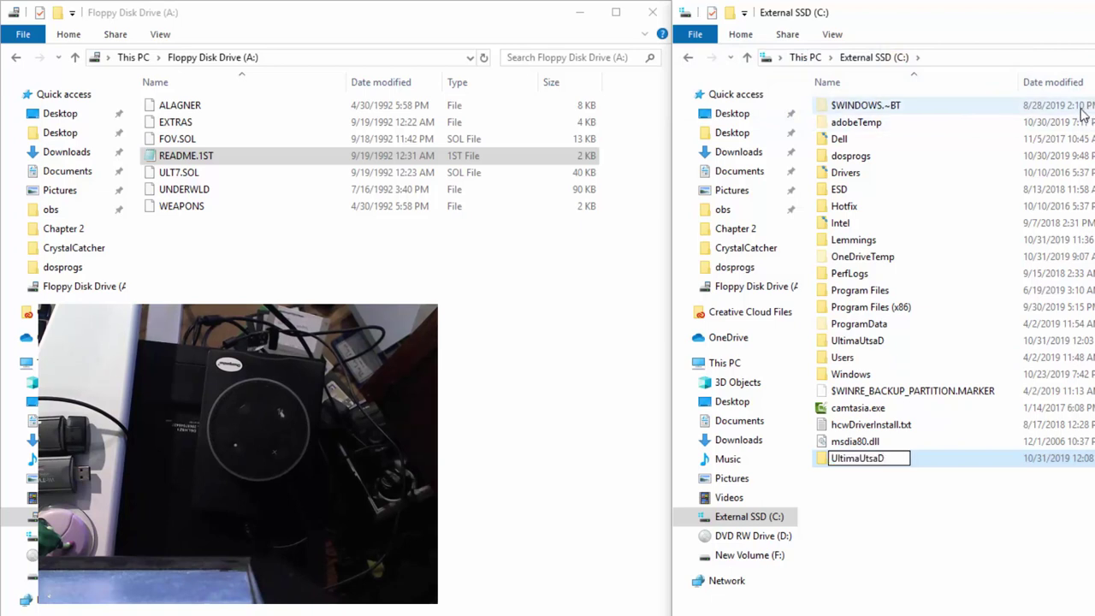
key(BackSpace)
key(BackSpace)
key(BackSpace)
key(BackSpace)
key(BackSpace)
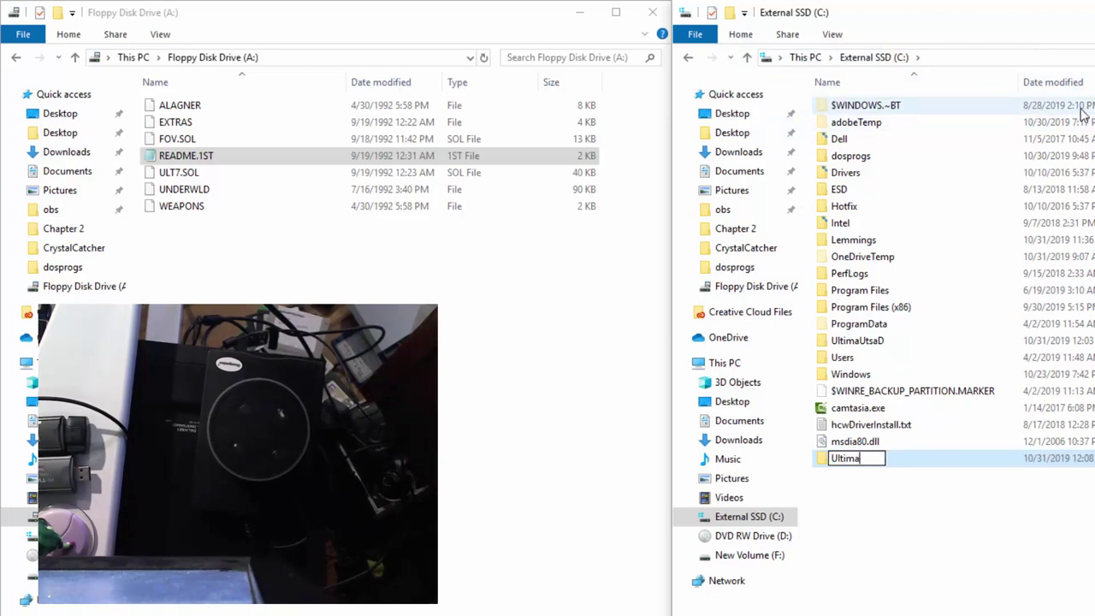
key(Return)
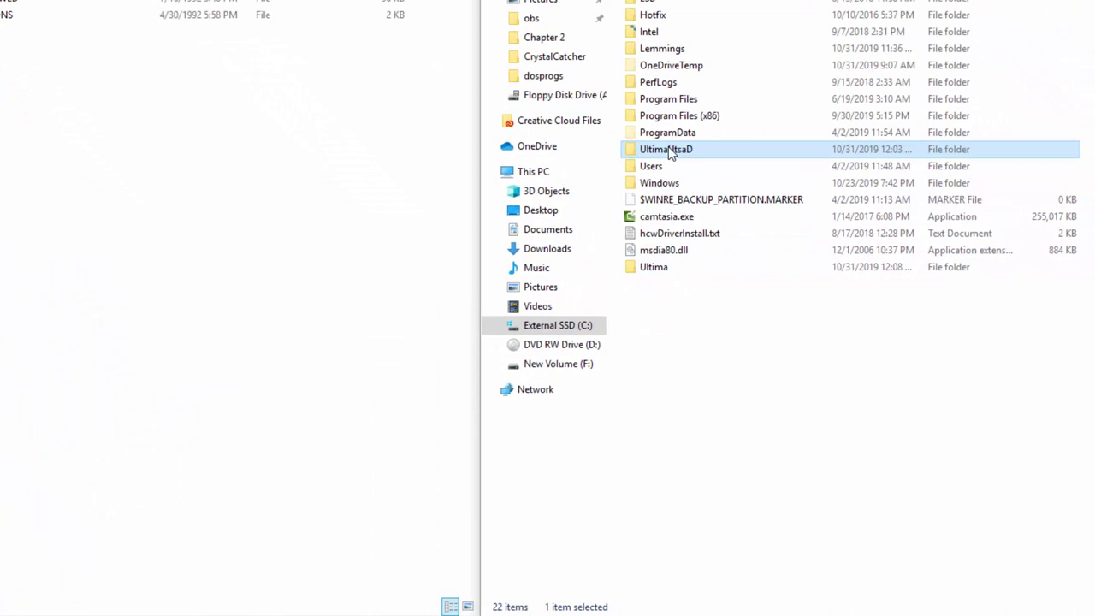
Rename the UltimaUtsaD folder as UltimaDisks
right_click(865, 342)
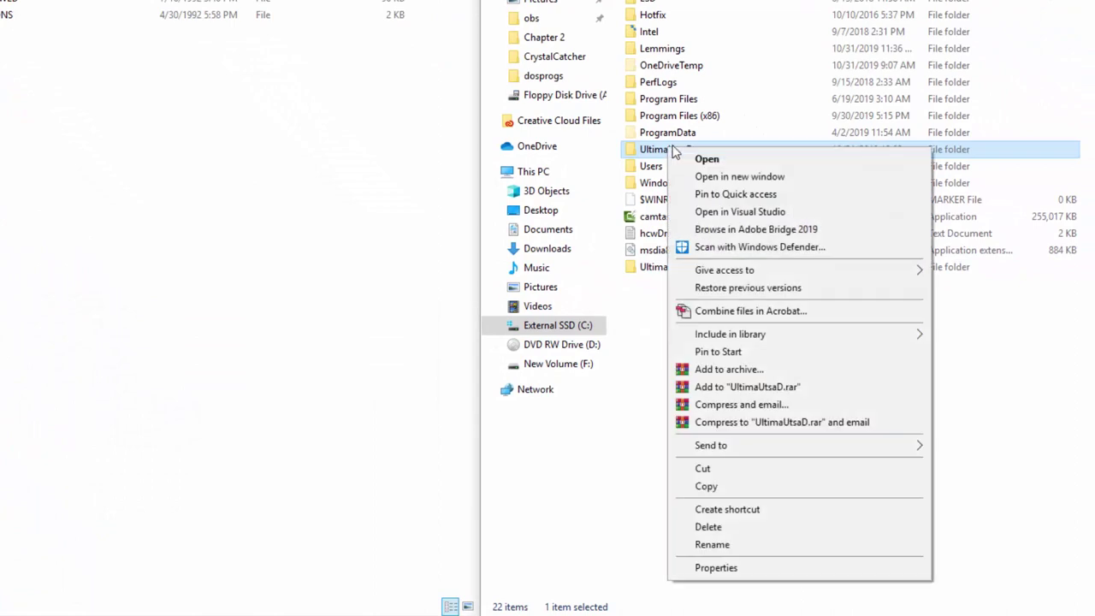
click(717, 545)
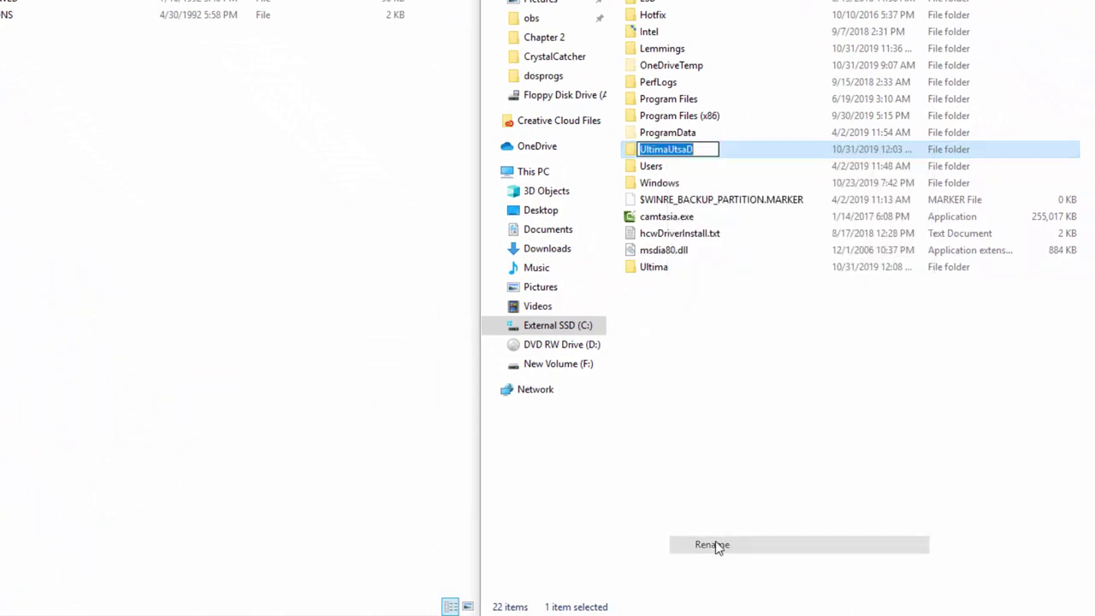
drag(693, 149, 669, 149)
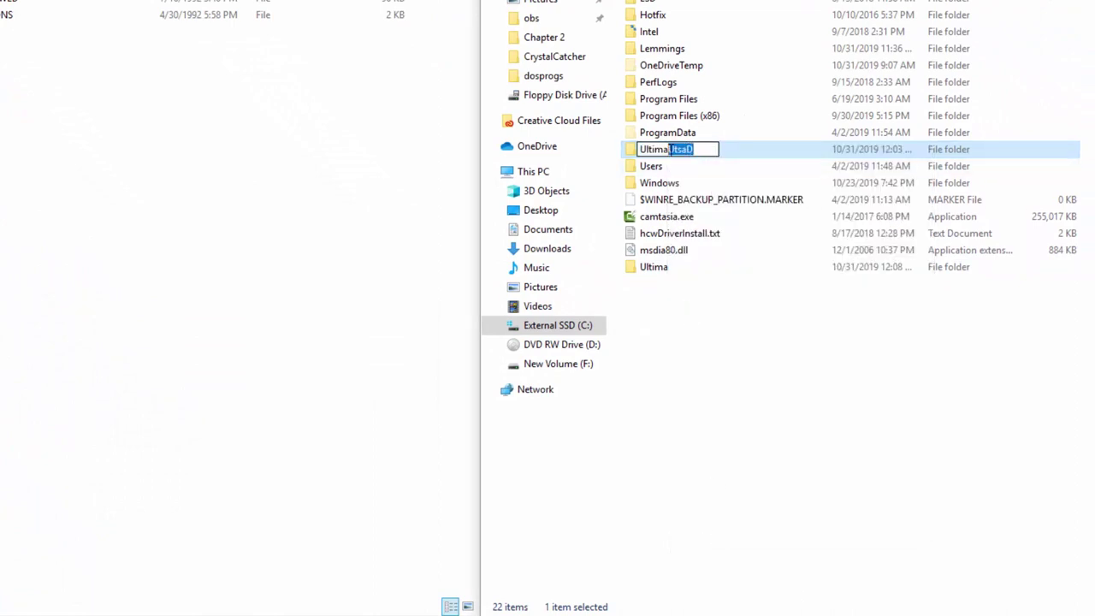
text(Dis)
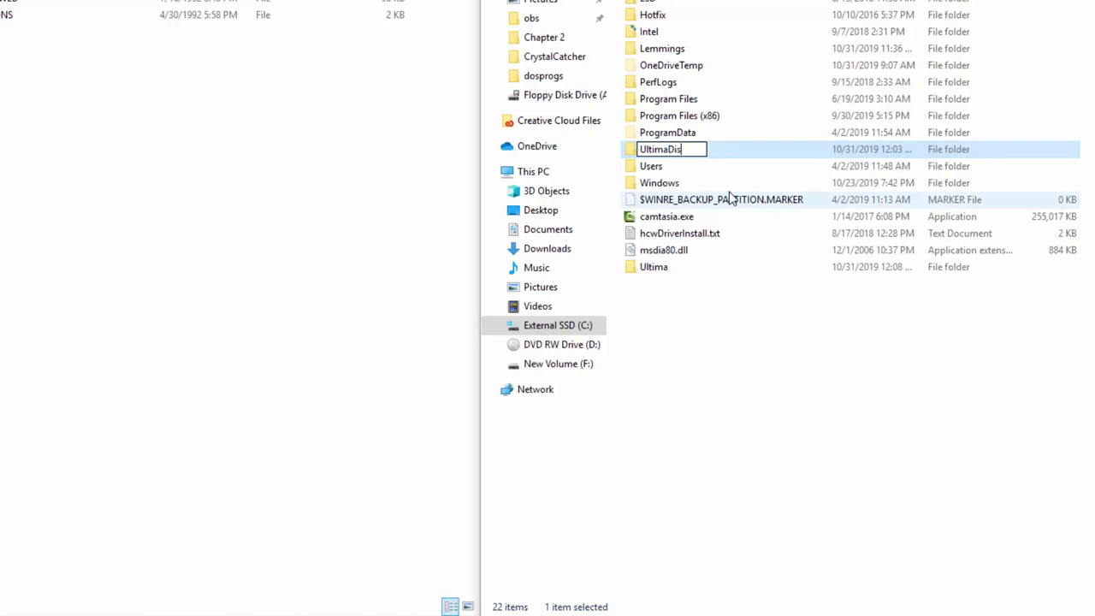
text(ks)
key(Return)
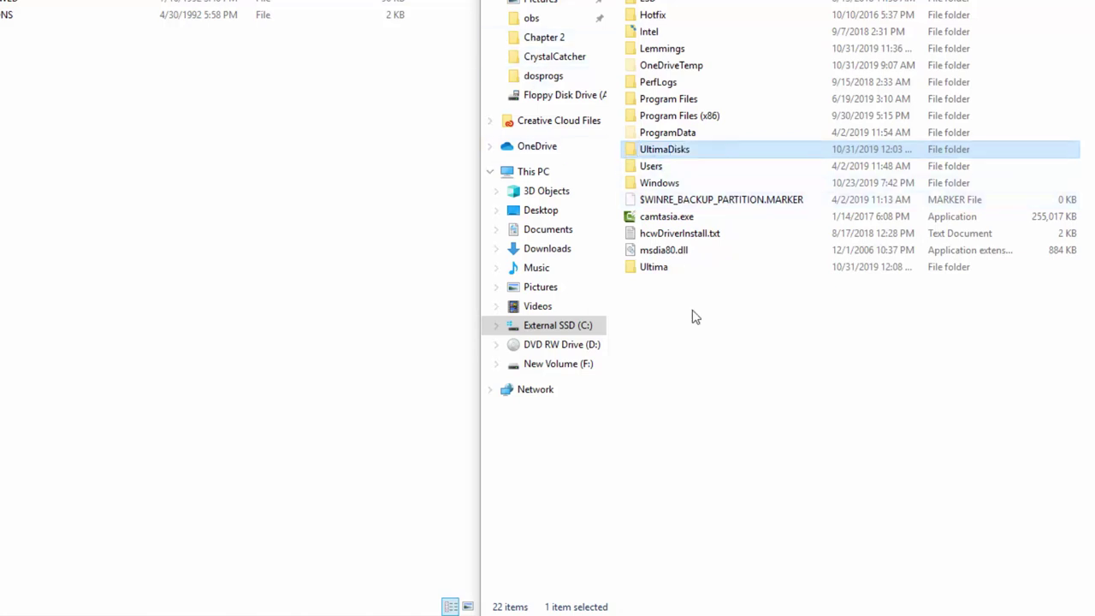
Create a new folder named UltimaUnderworldtsa in the External SSD (C:) root
right_click(712, 371)
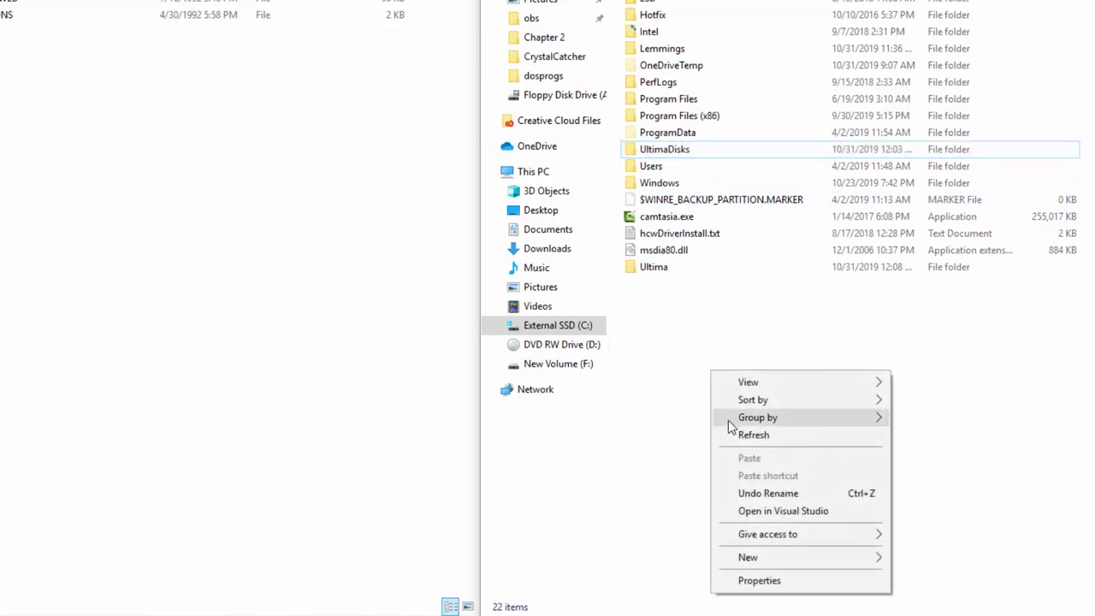
mouse_move(837, 560)
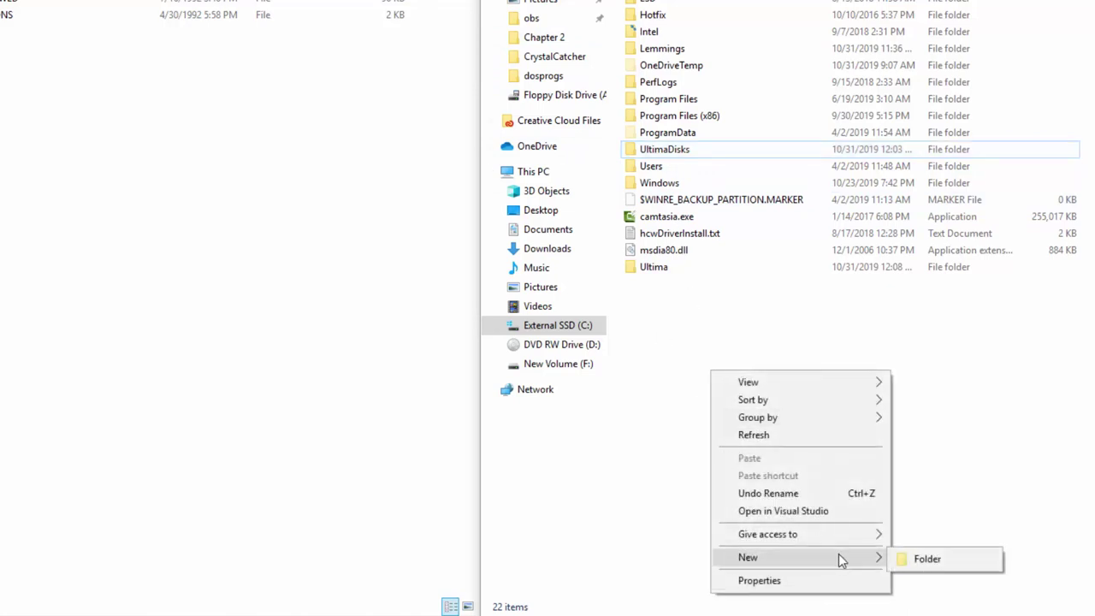
click(953, 561)
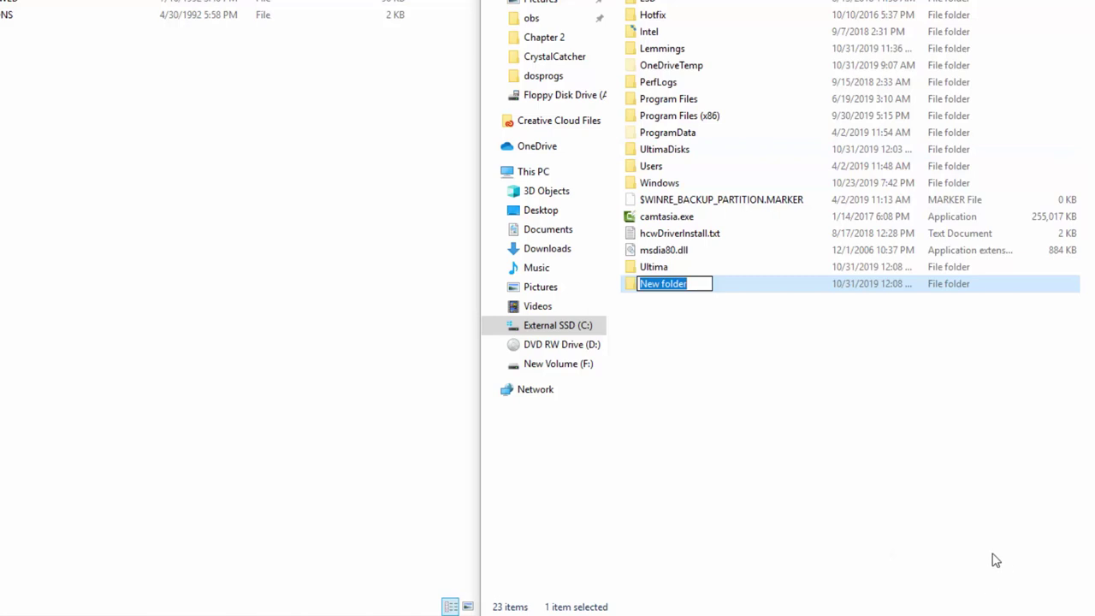
text(Ultima)
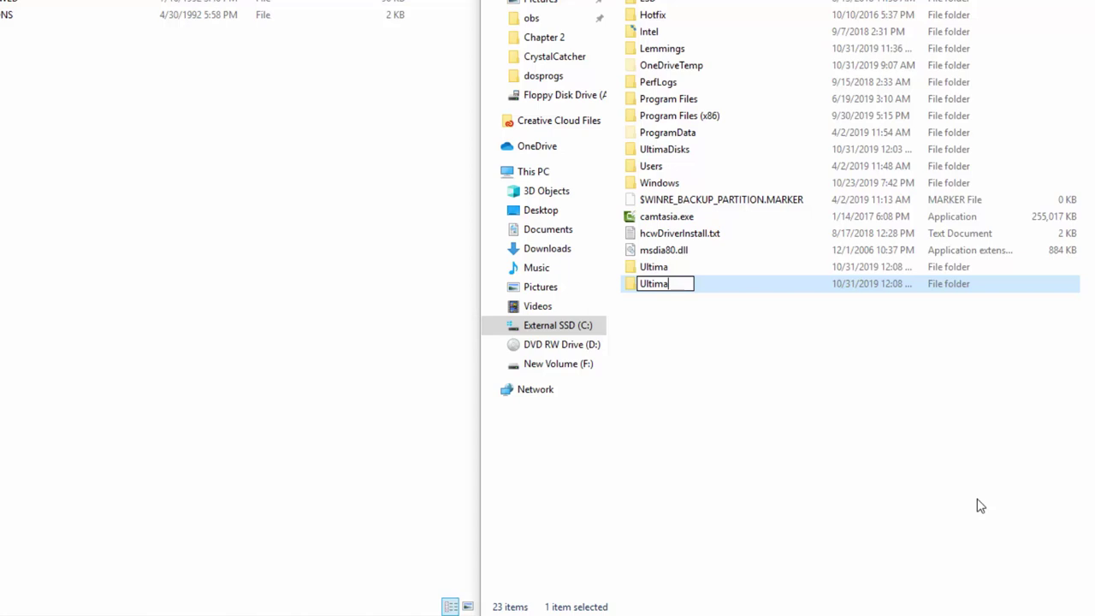
text(Underwo)
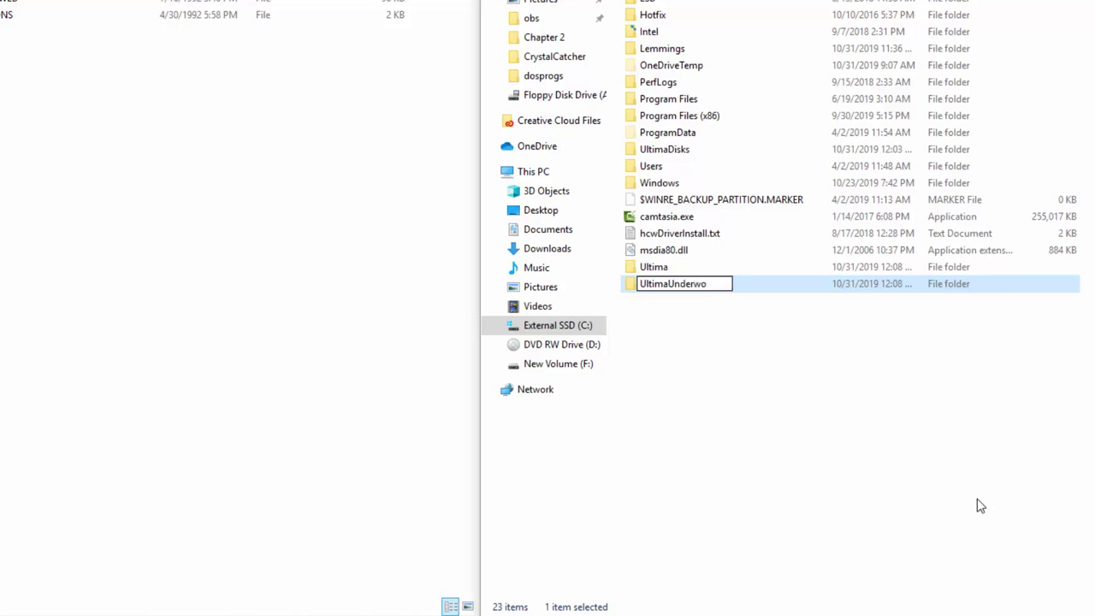
text(rldtsa)
key(Return)
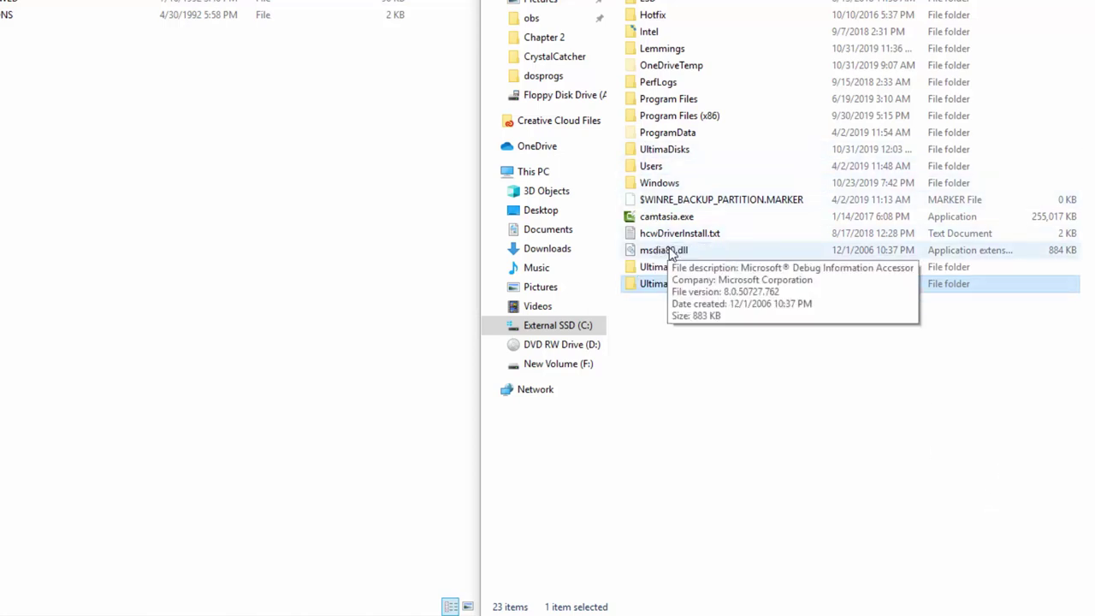
Move the Ultima and UltimaDisks folders into UltimaUnderworldtsa, and open that folder
drag(660, 267, 665, 294)
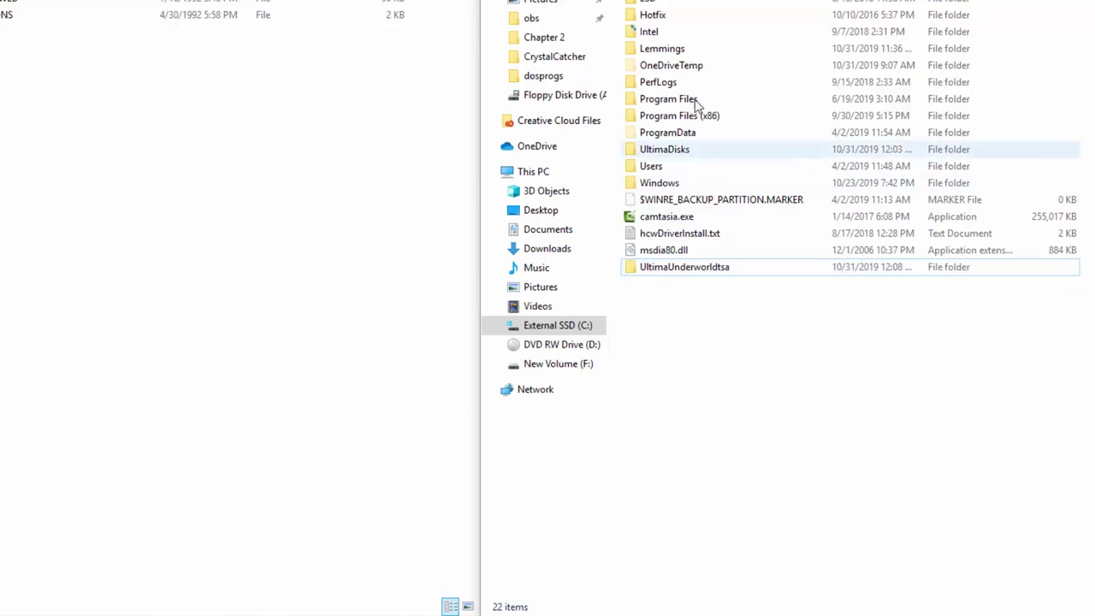
click(667, 154)
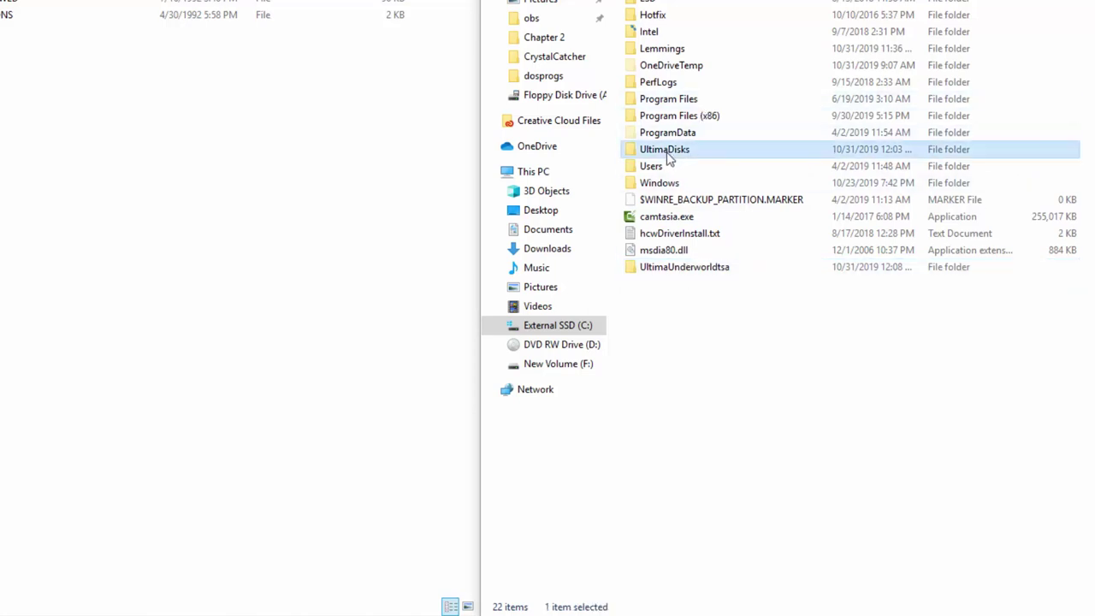
drag(670, 160, 692, 258)
click(693, 255)
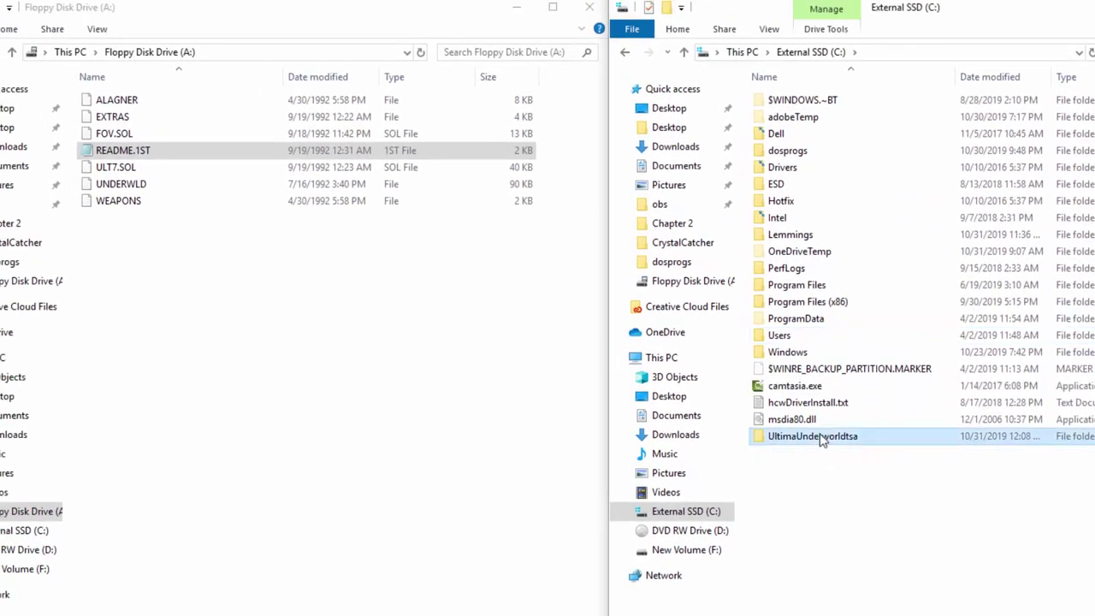
double_click(821, 438)
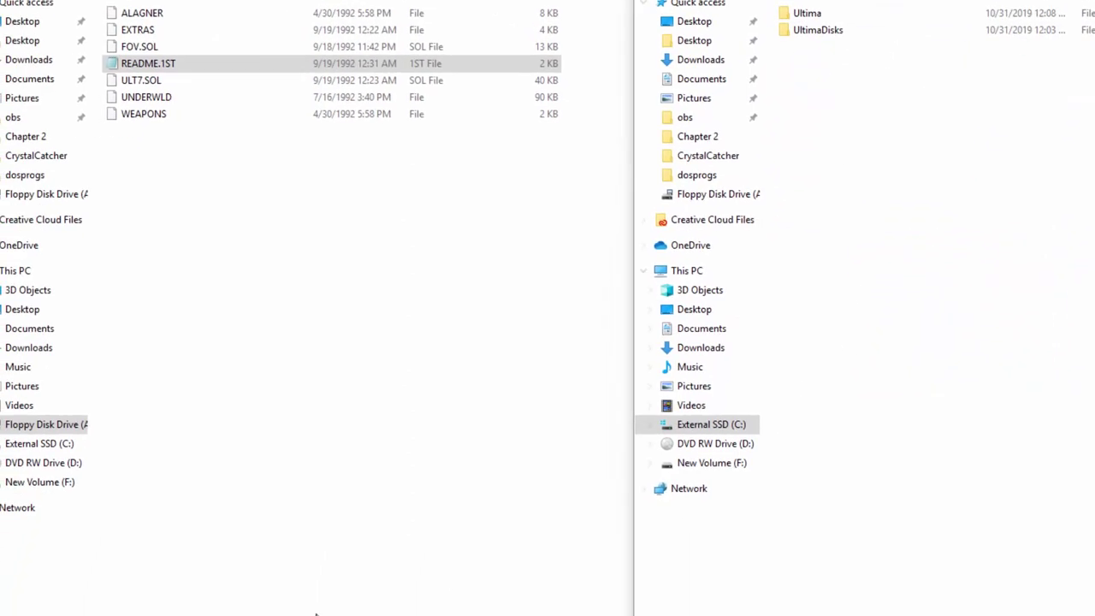
Search Windows for dos and launch DOSBox
click(237, 592)
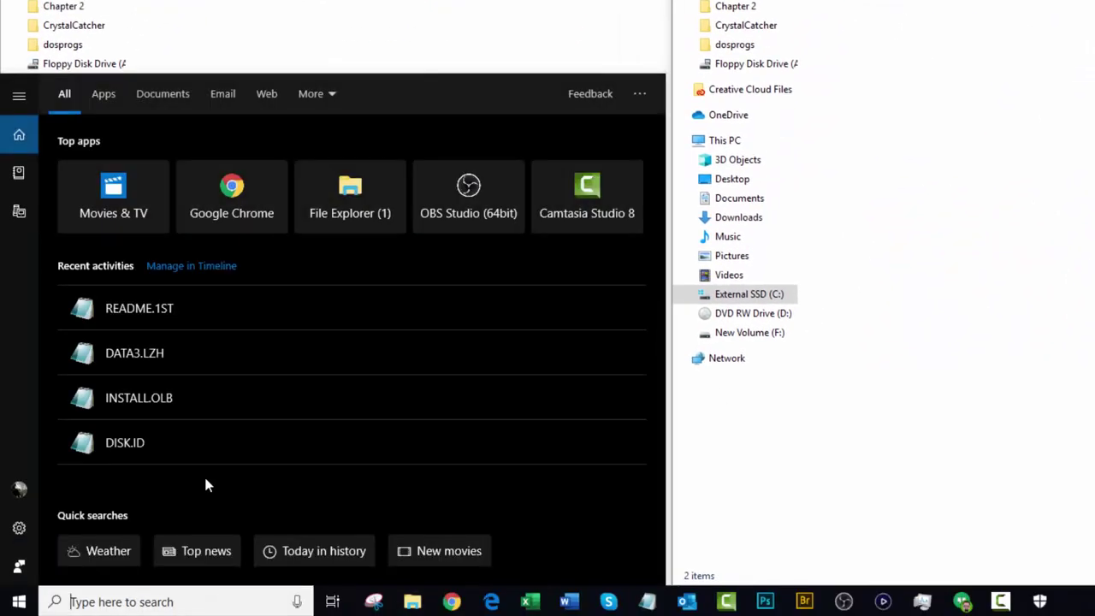
text(dos)
key(Return)
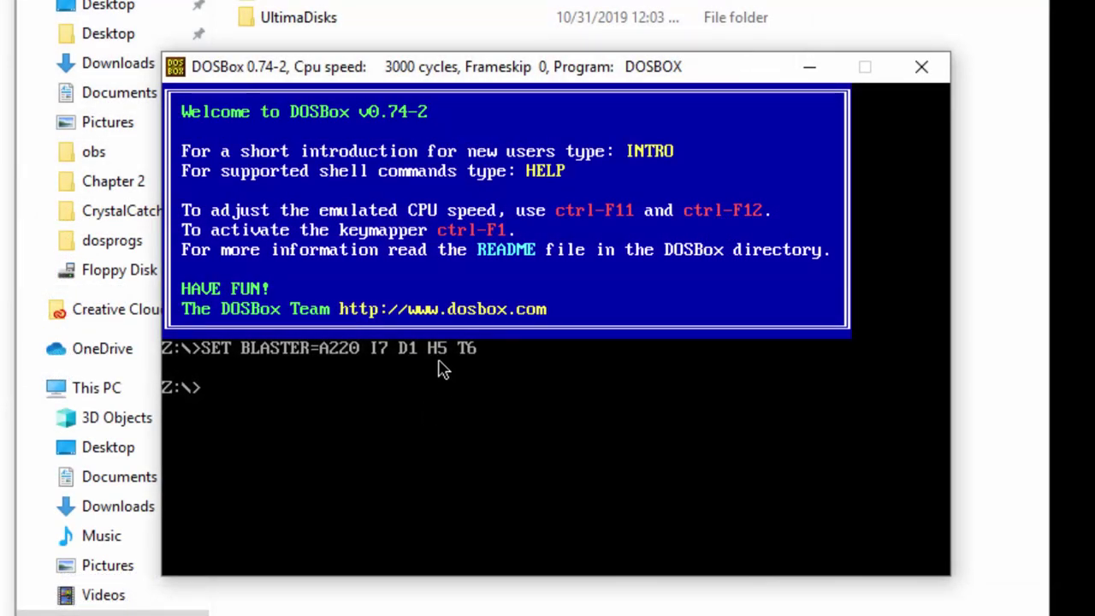
Mount the folder c:\UltimaUnderworldtsa\UltimaDisks as drive A in DOSBox
text(mount a )
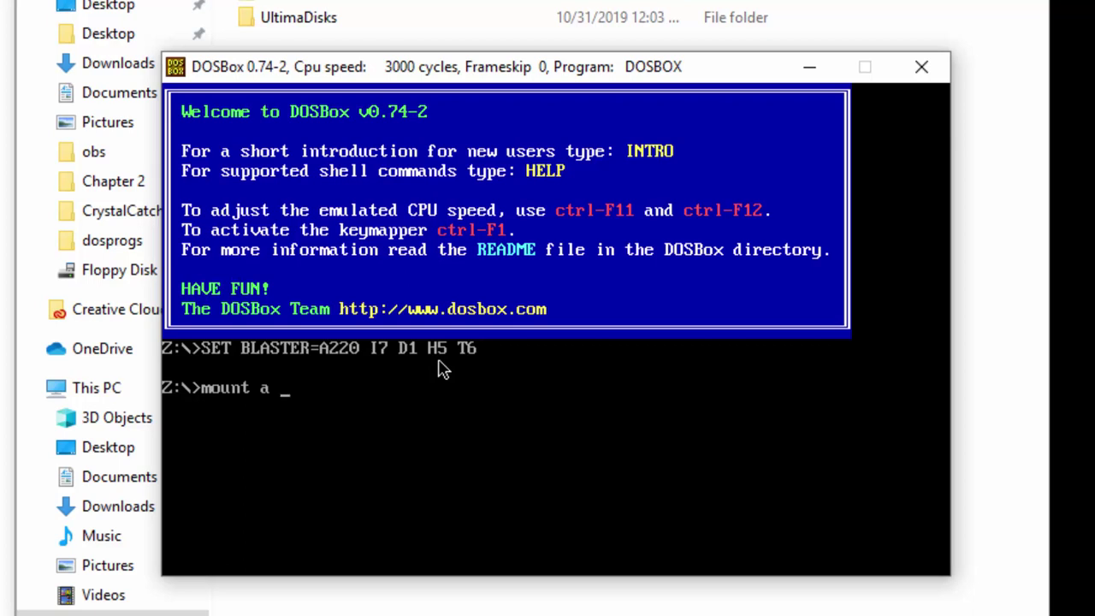
text(c:\ultima)
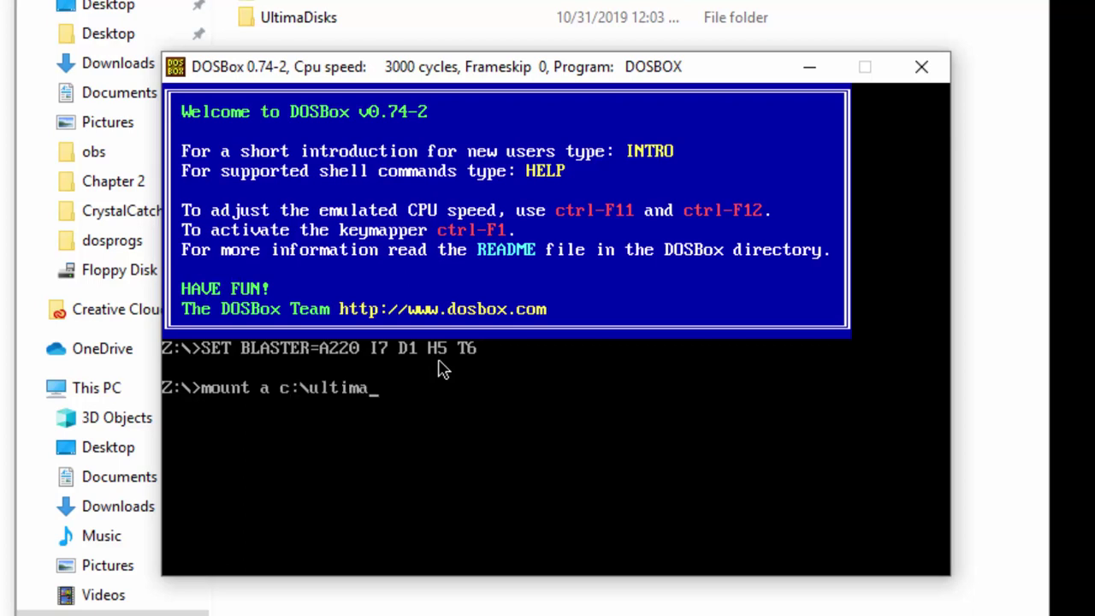
key(BackSpace)
key(BackSpace)
key(BackSpace)
key(BackSpace)
key(BackSpace)
key(BackSpace)
text(UltimaUnderworl)
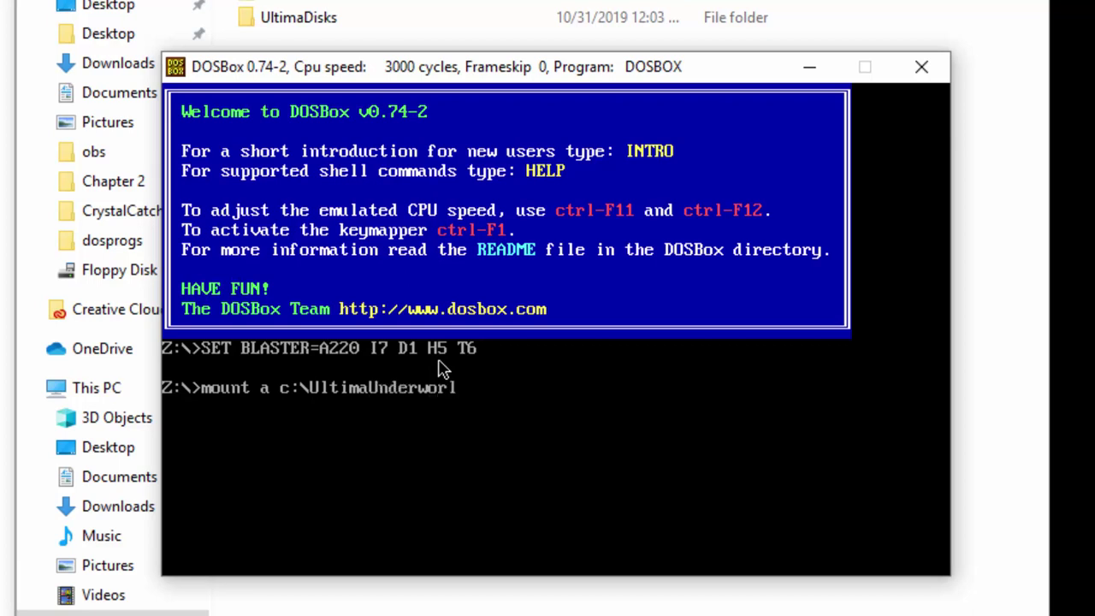
text(dtsa\Ultima)
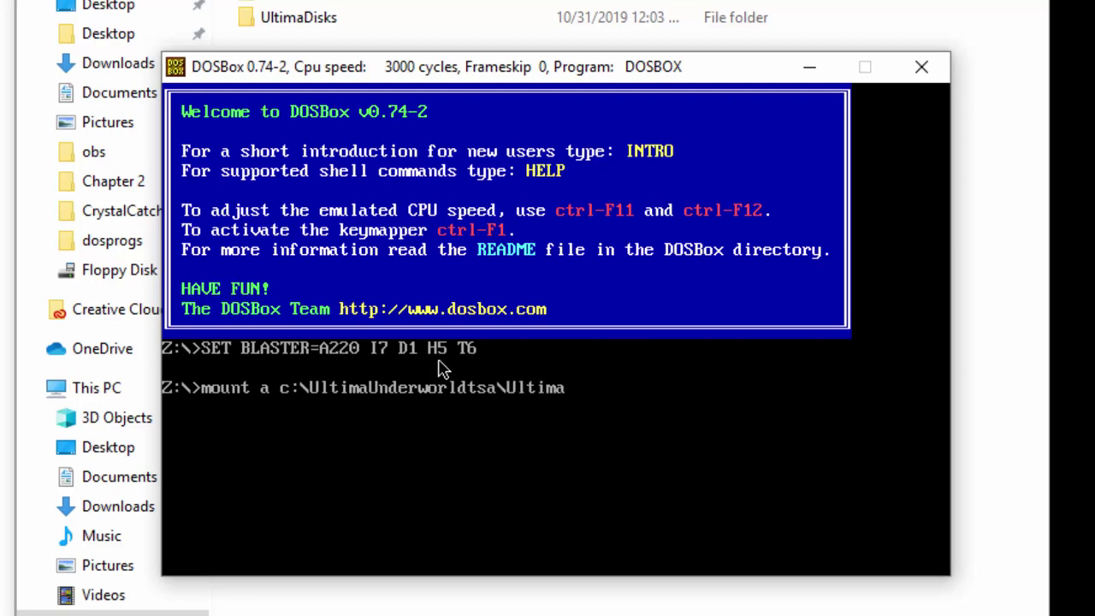
text(Disks)
key(Return)
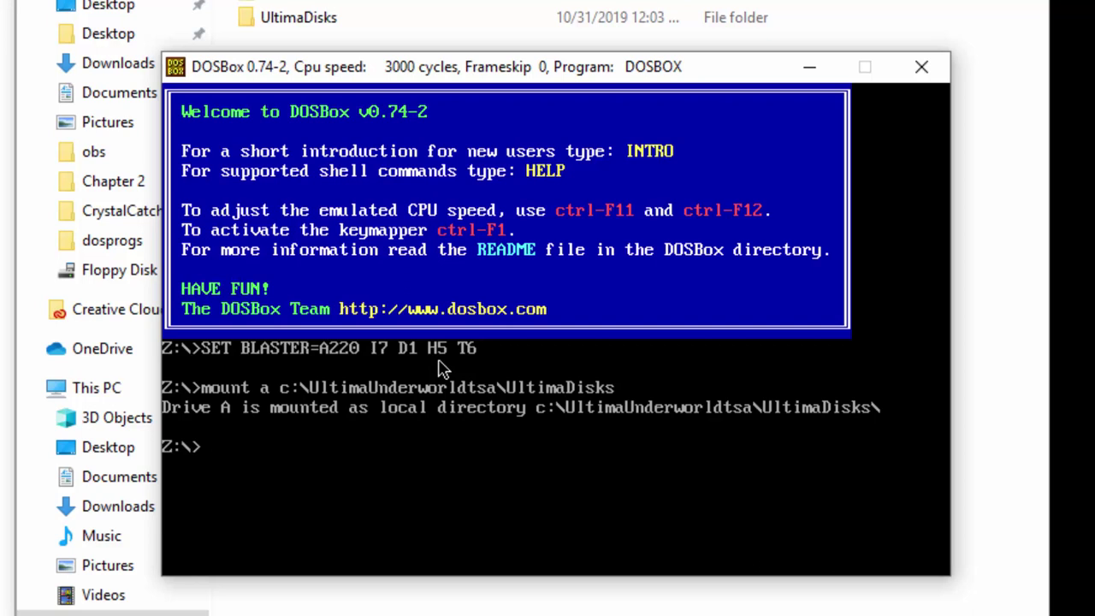
Write the command that mounts drive C from a path starting in the UltimaUnderworldtsa folder on c:\
text(a)
key(BackSpace)
key(BackSpace)
text(mount c c:Ultima)
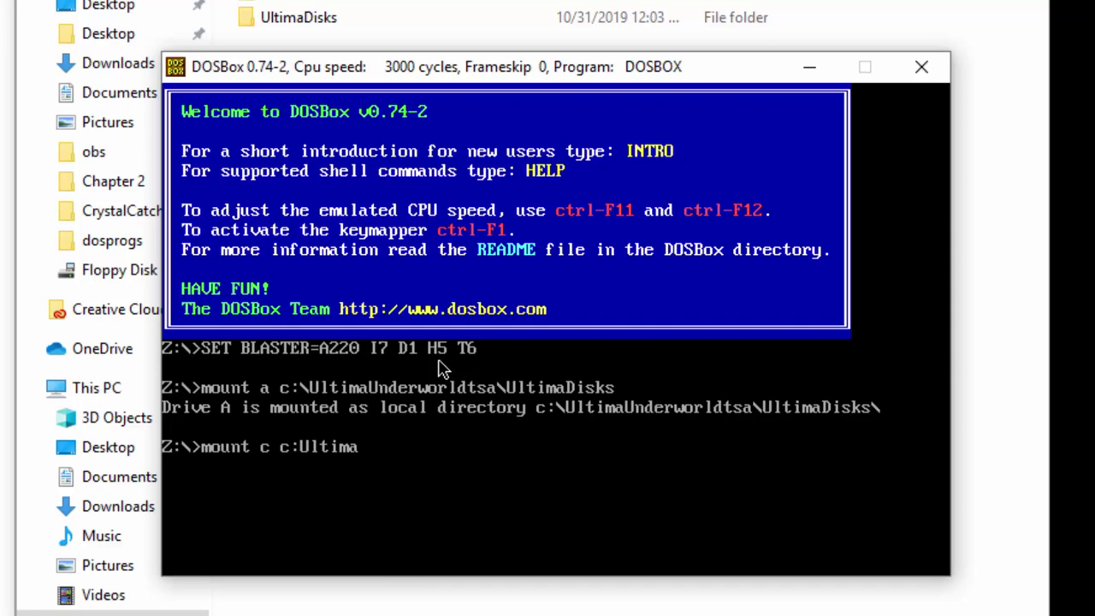
key(BackSpace)
key(BackSpace)
key(BackSpace)
key(BackSpace)
key(BackSpace)
key(BackSpace)
text(\UltimaUn)
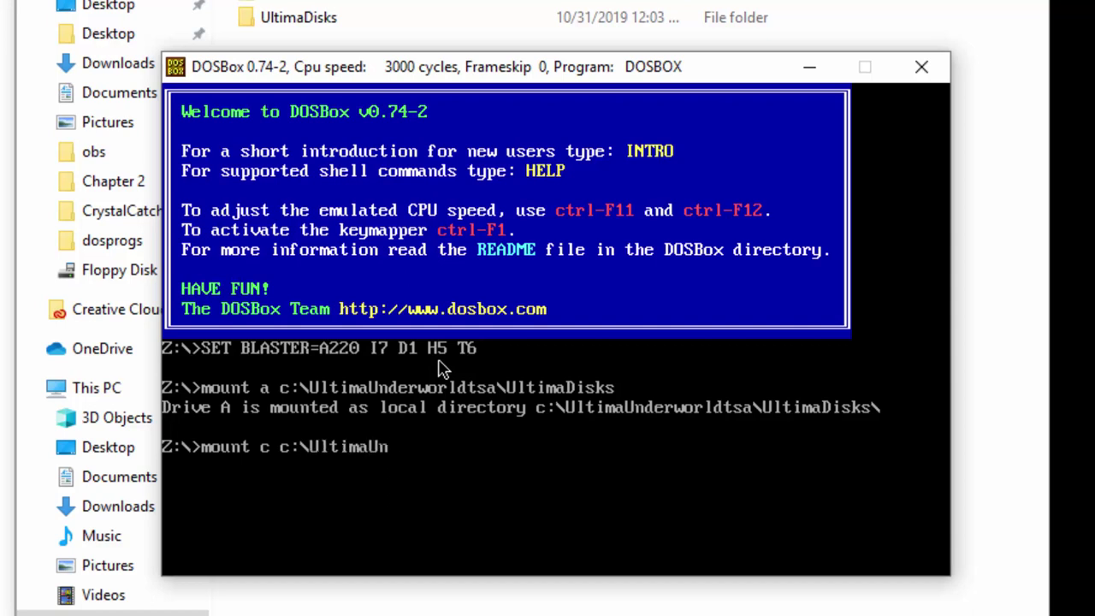